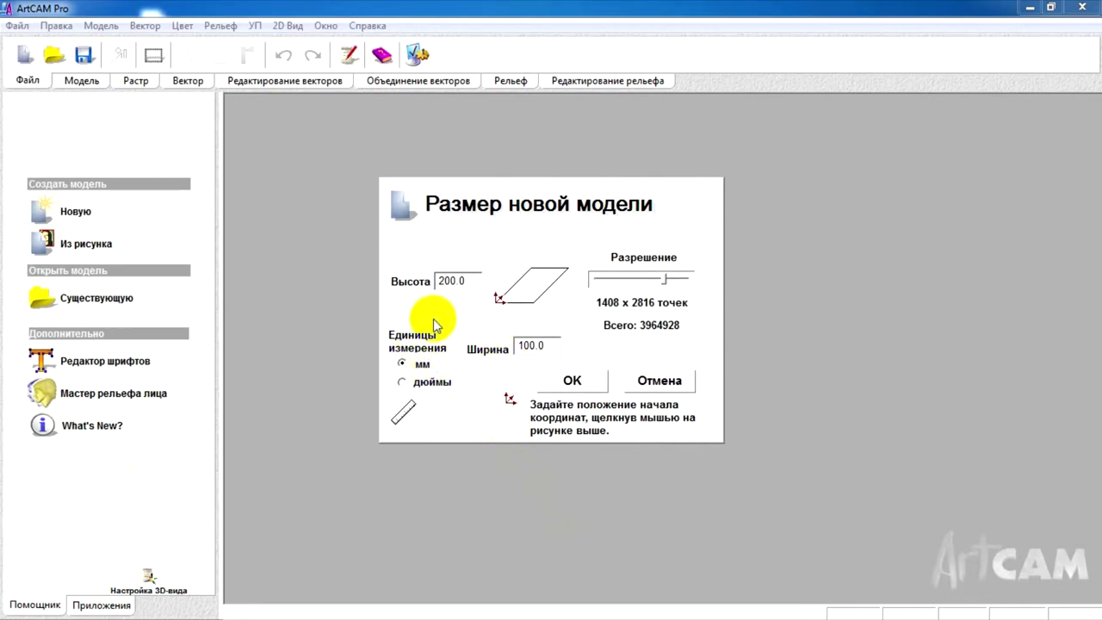
Step: Create a new model 150 mm high and 100 mm wide
left_click_drag(475, 281, 438, 312)
type("150")
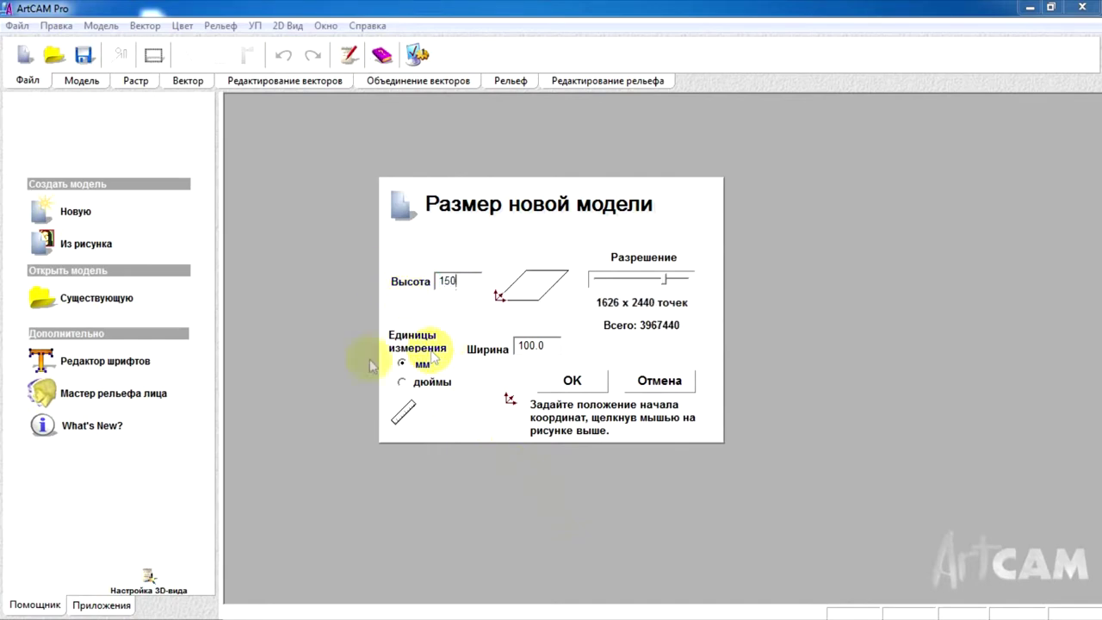
left_click(572, 380)
left_click(941, 150)
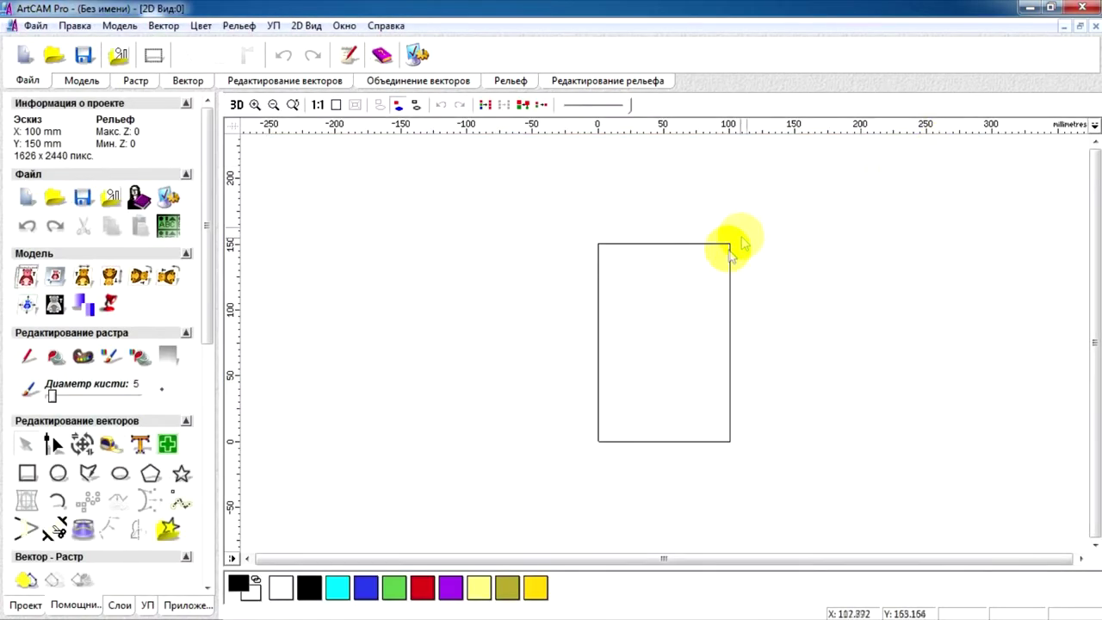
Step: Import the 3D model file квітка from the desktop
left_click(37, 26)
mouse_move(164, 197)
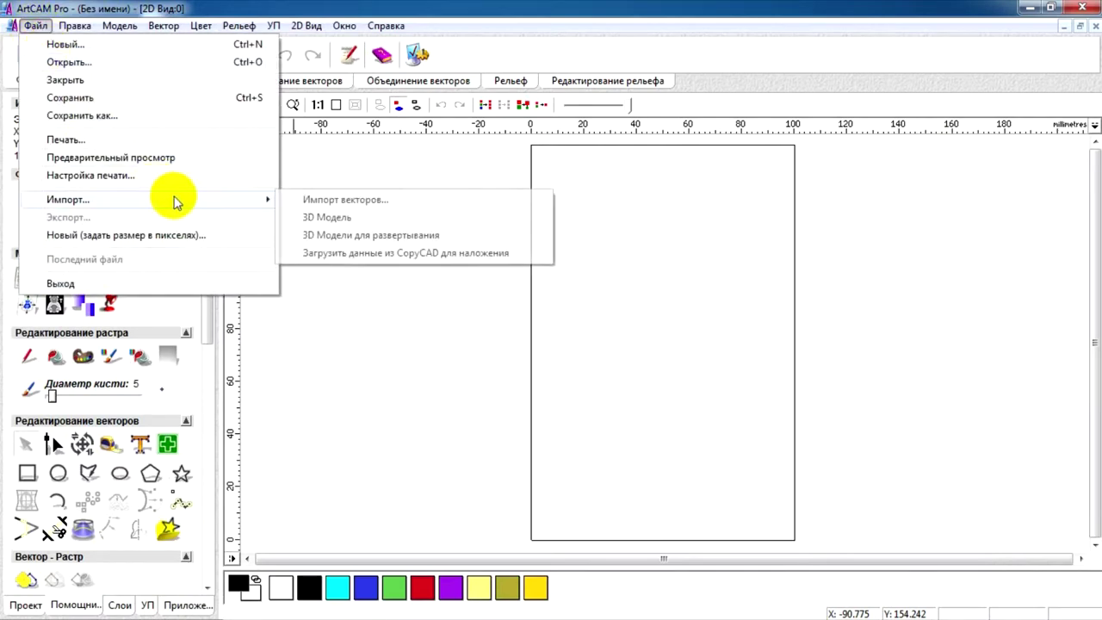
left_click(327, 217)
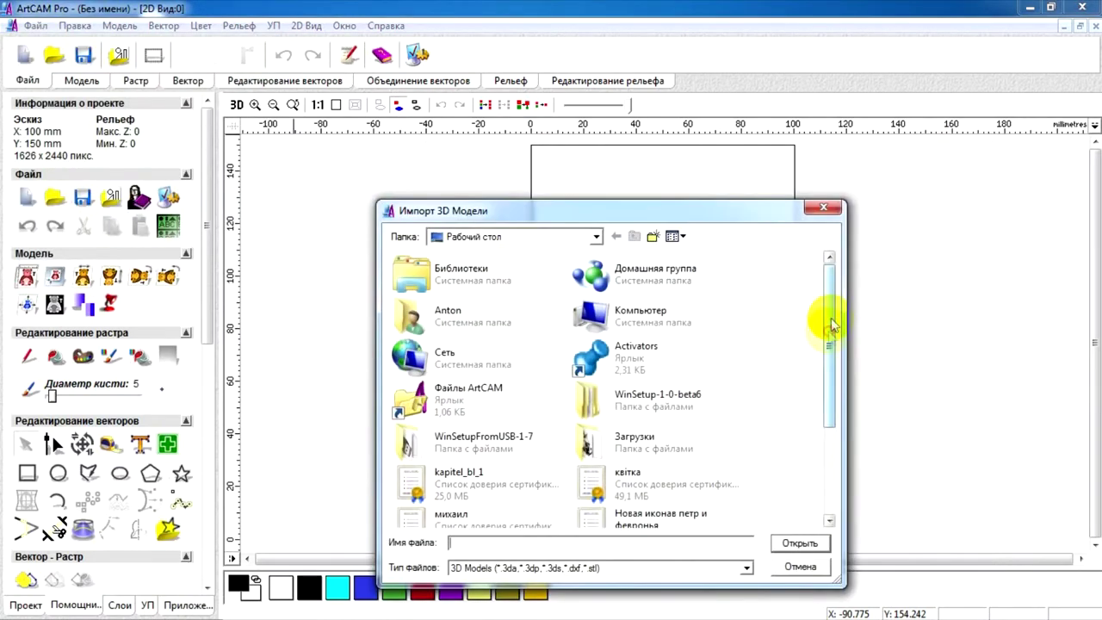
left_click_drag(833, 326, 738, 536)
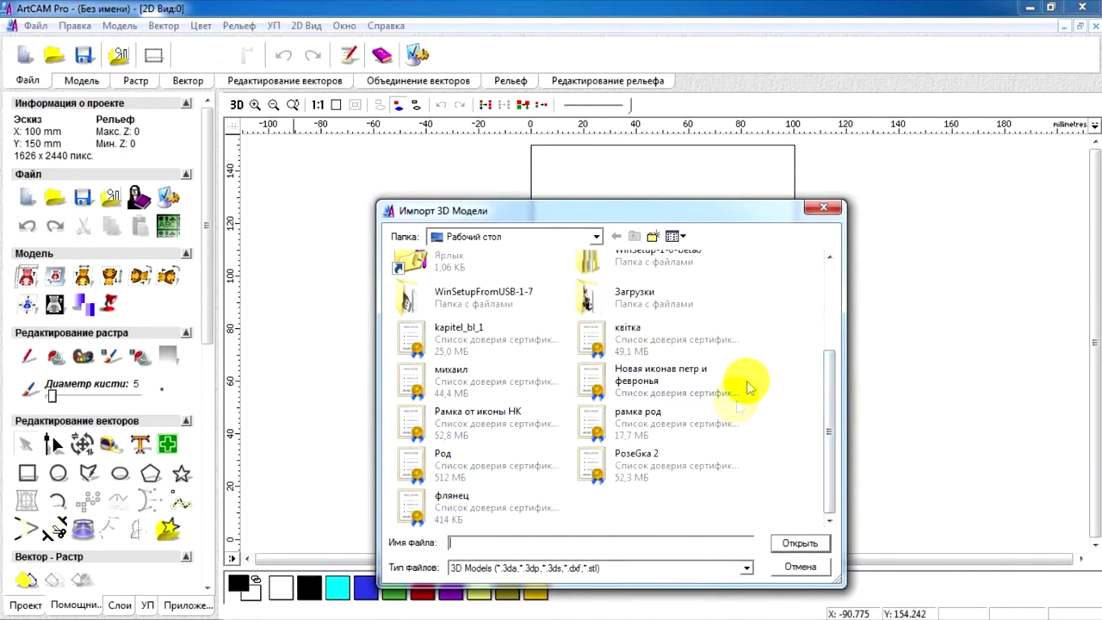
left_click(654, 337)
left_click(799, 544)
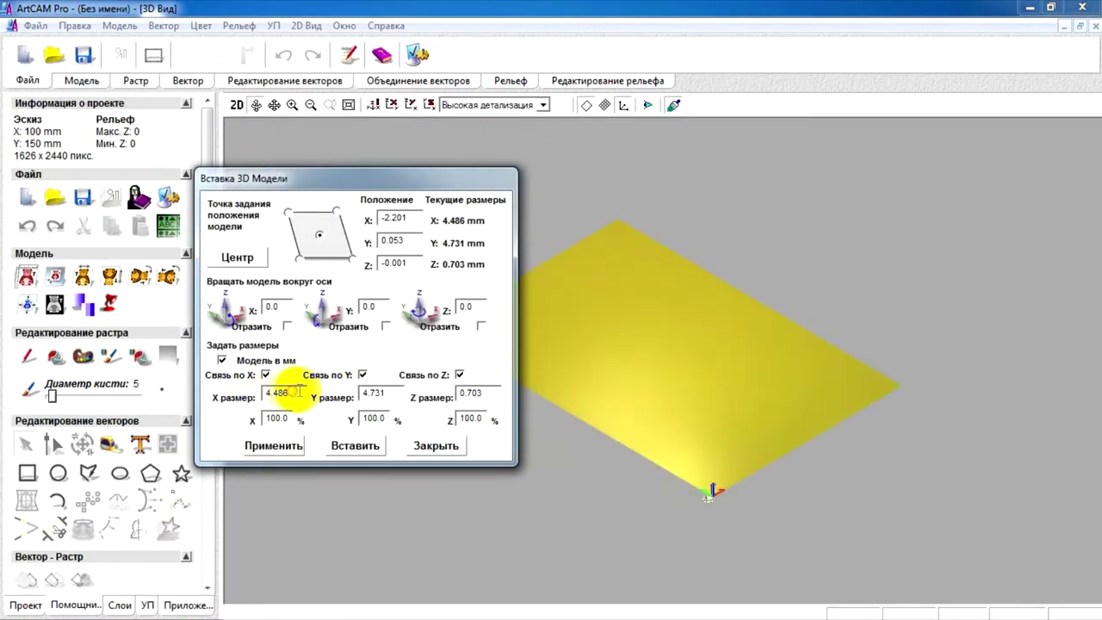
Step: Scale the imported flower proportionally to an X size of 100 mm and centre it on the model
double_click(298, 392)
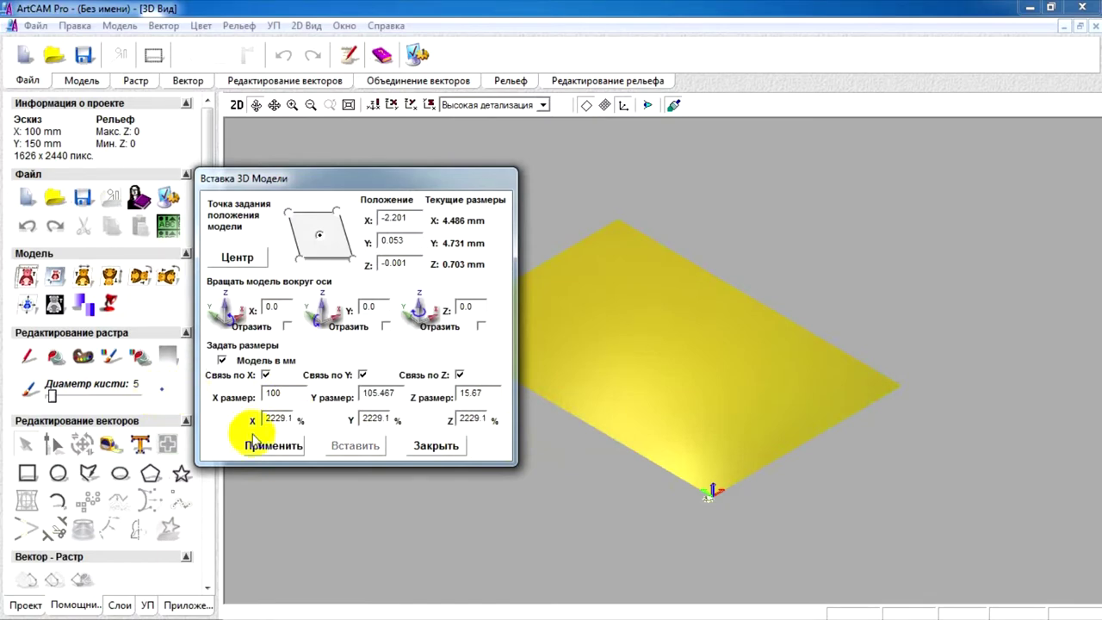
left_click(263, 448)
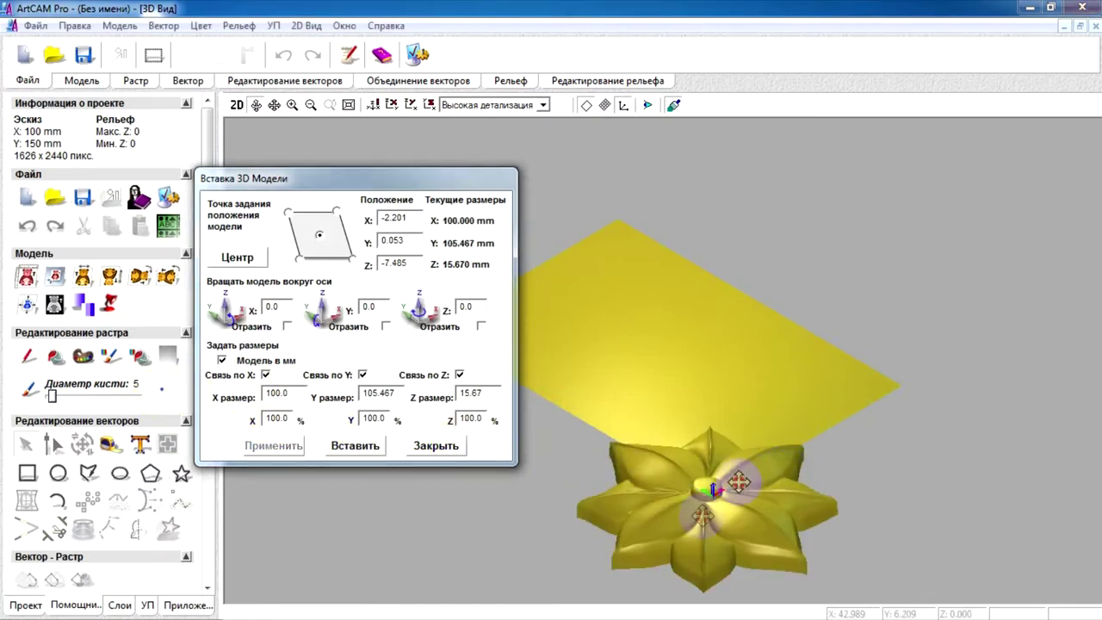
left_click(238, 259)
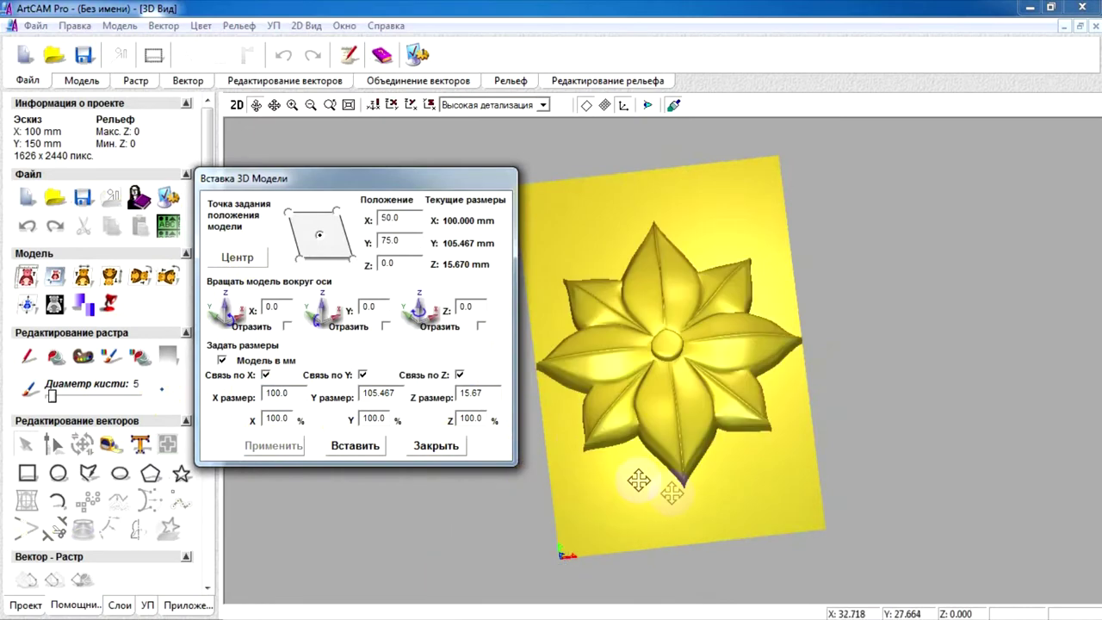
Step: Reposition the flower along Y, trying 50 mm first and then applying 60 mm
left_click_drag(407, 240, 365, 245)
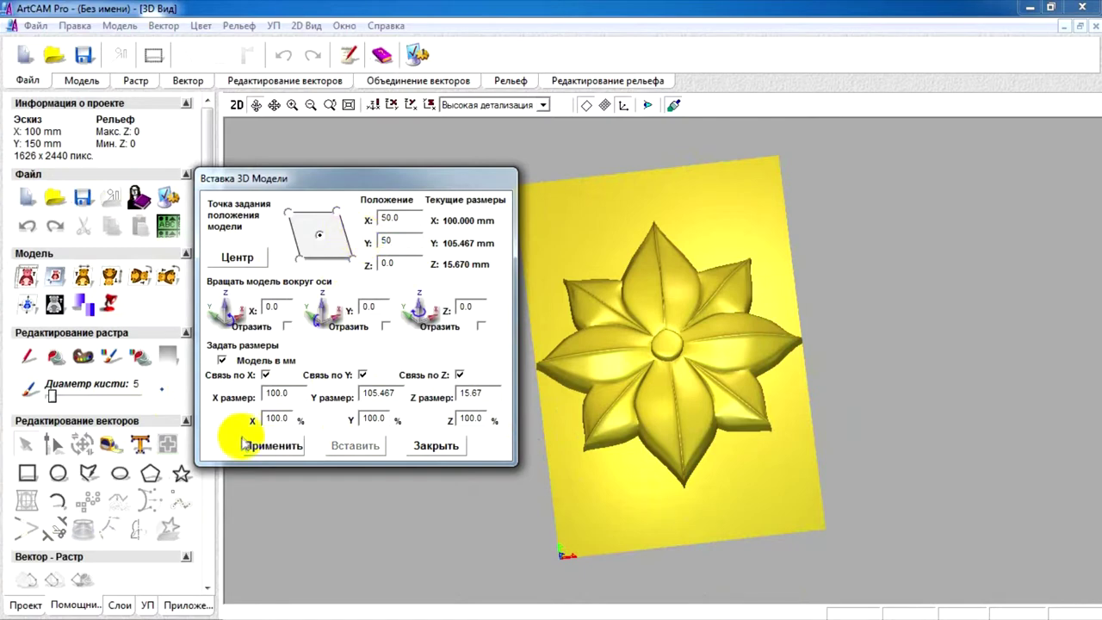
left_click(276, 447)
double_click(394, 240)
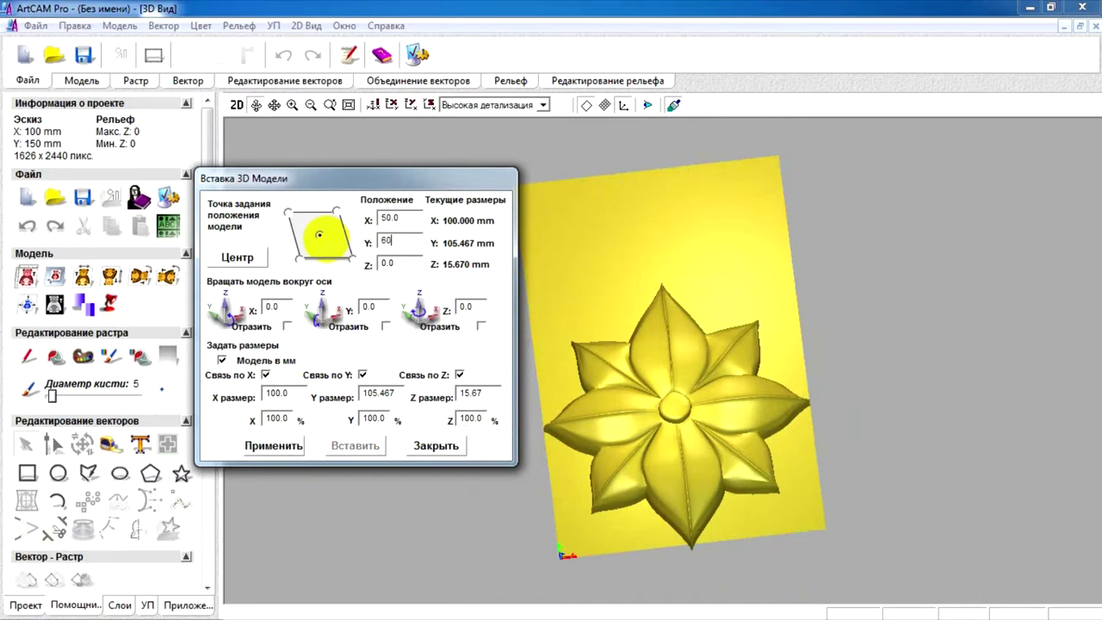
type("60")
left_click(283, 440)
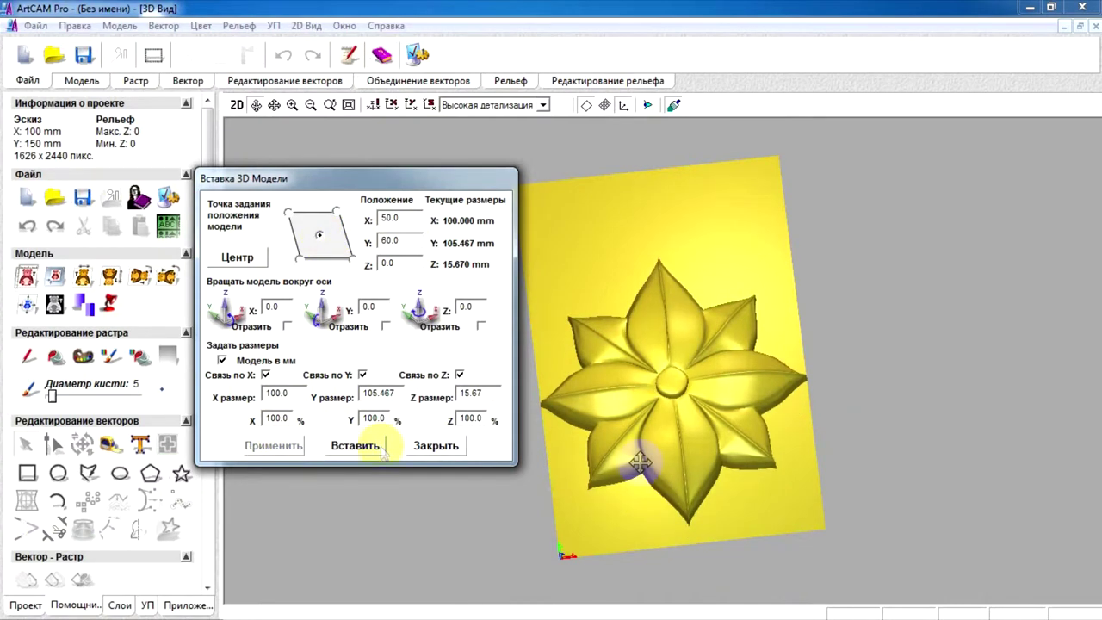
Step: Unlink the Z scaling and set the flower's Z size to 5 mm
left_click(461, 375)
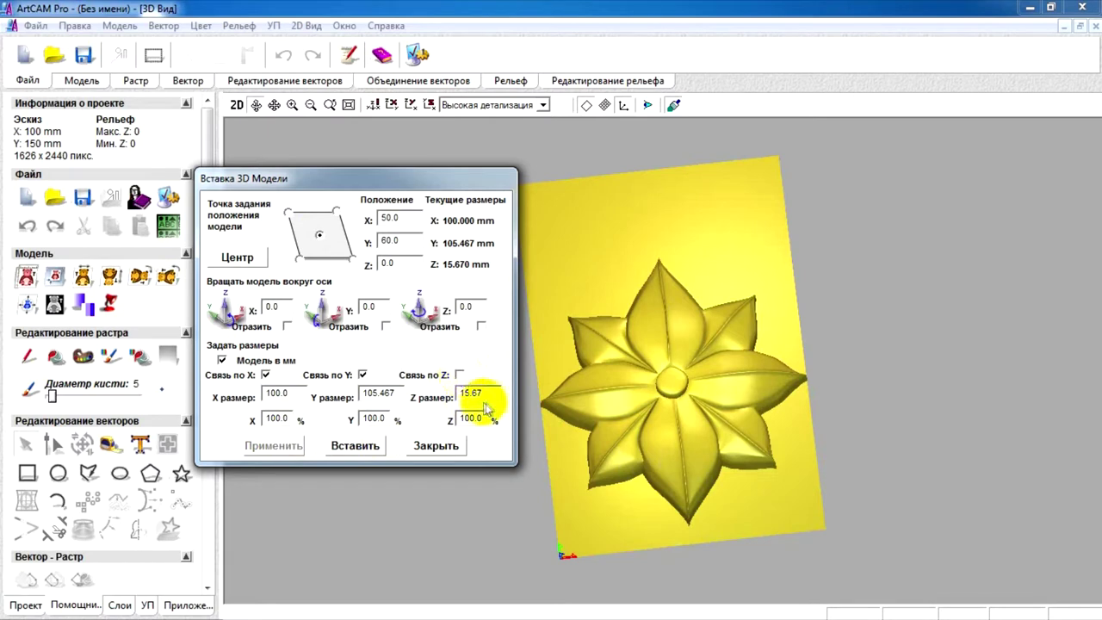
double_click(479, 393)
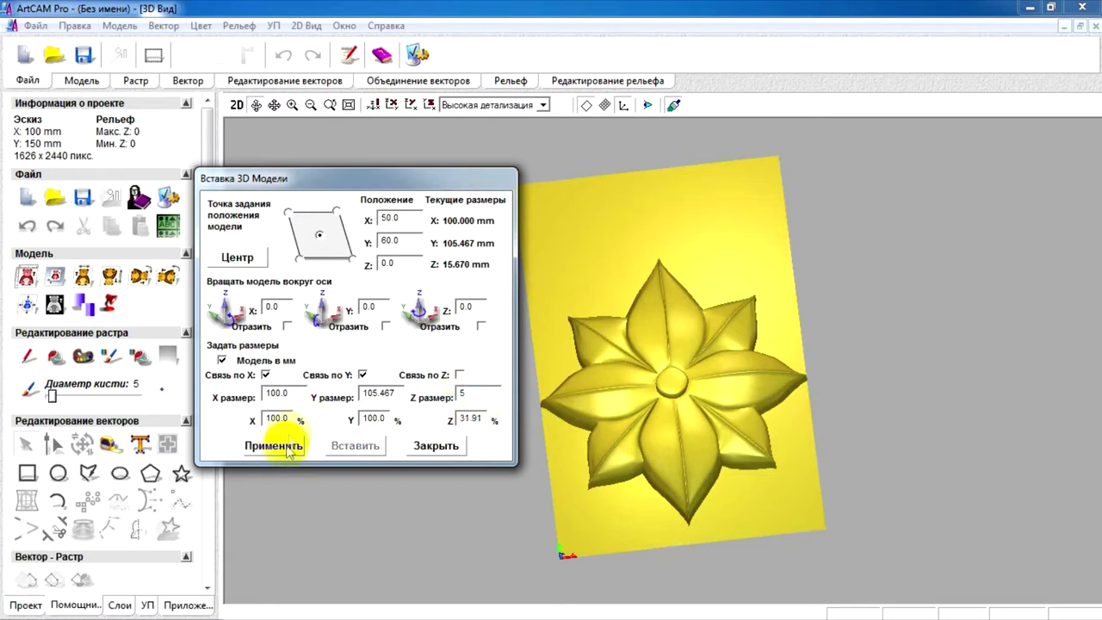
left_click(274, 446)
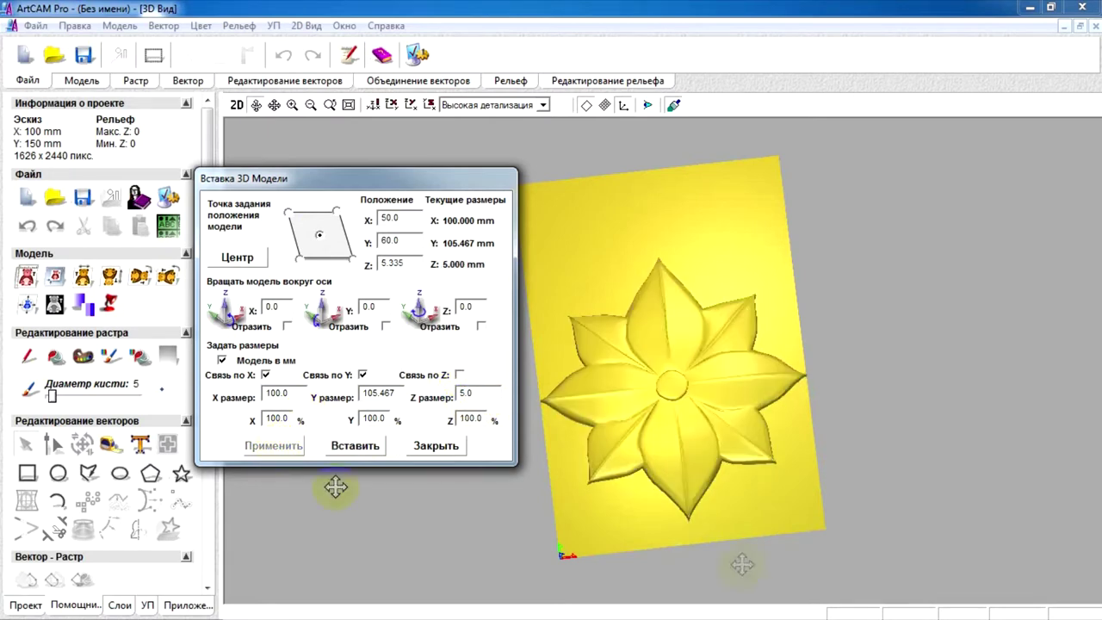
Step: Set the flower's Z position to 0 and apply it
left_click_drag(762, 485, 1043, 339)
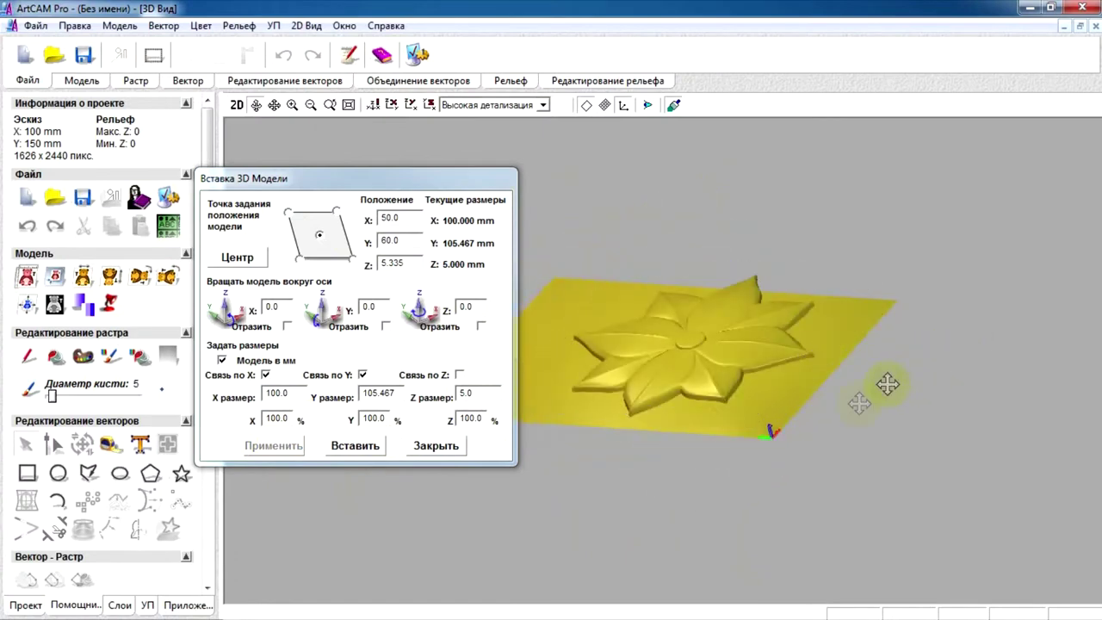
left_click(315, 274)
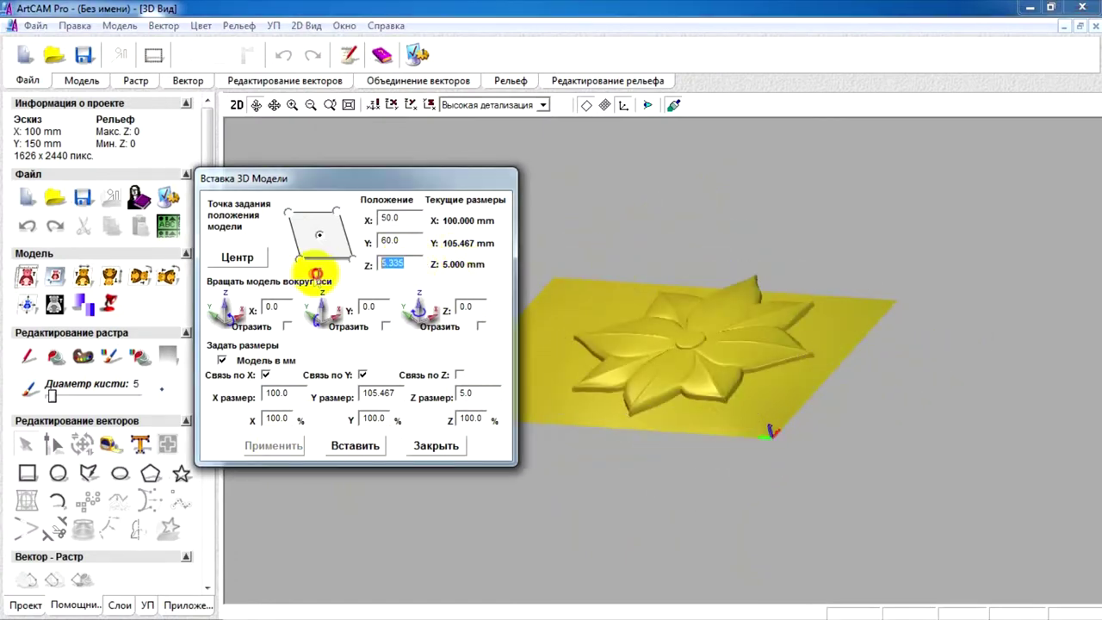
type("0")
left_click(274, 446)
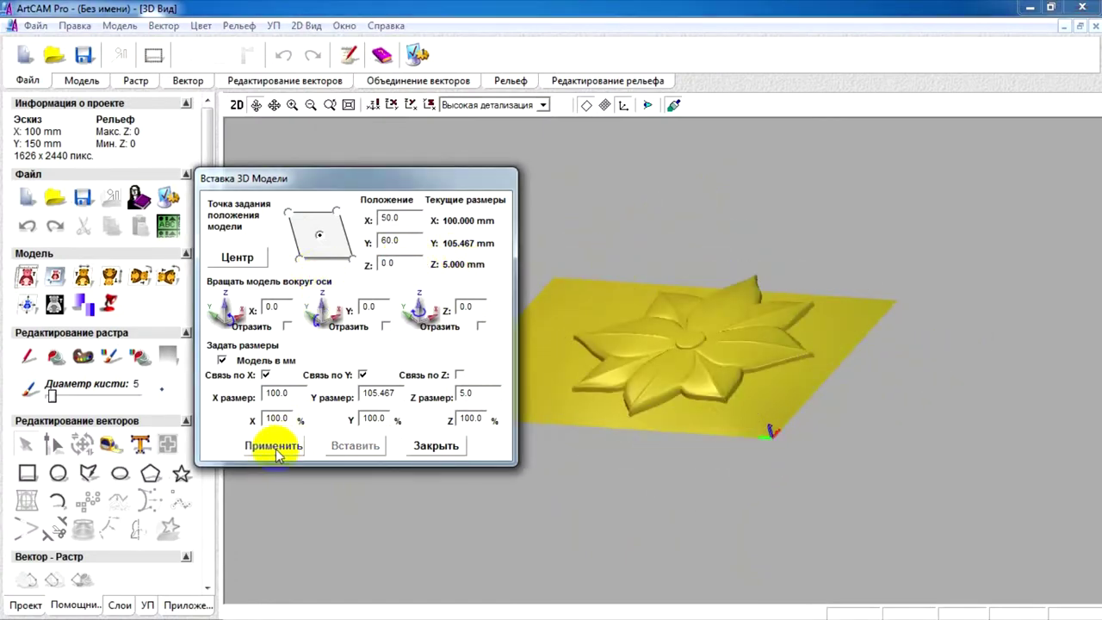
Step: Insert the flower into the relief and finish the 3D model placement
left_click_drag(1021, 434, 474, 556)
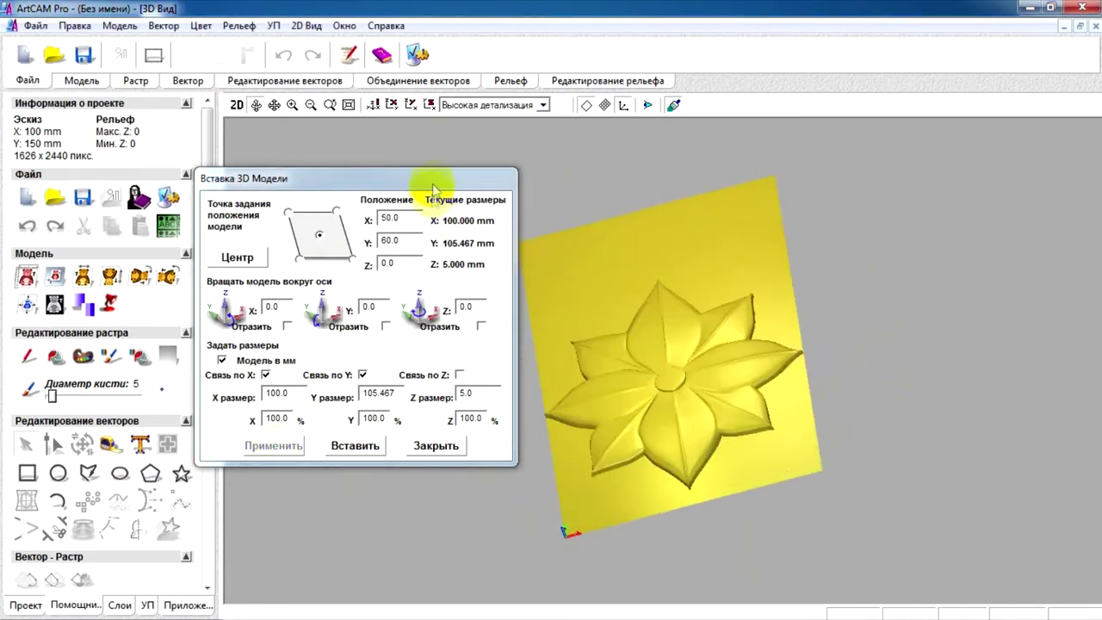
left_click_drag(420, 178, 351, 136)
left_click_drag(766, 484, 769, 483)
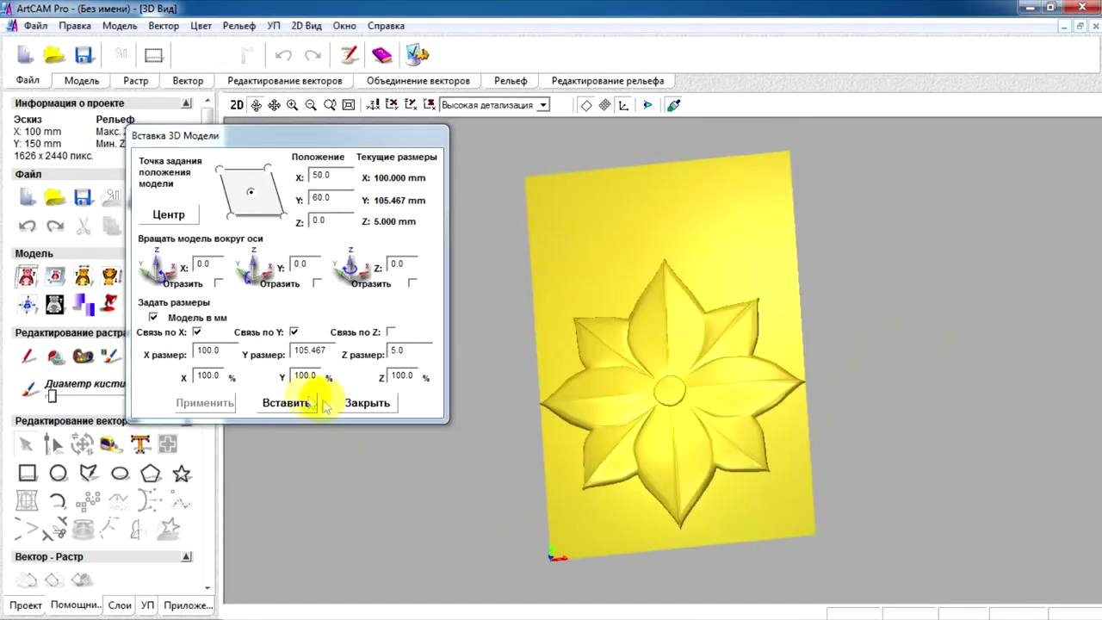
left_click(279, 405)
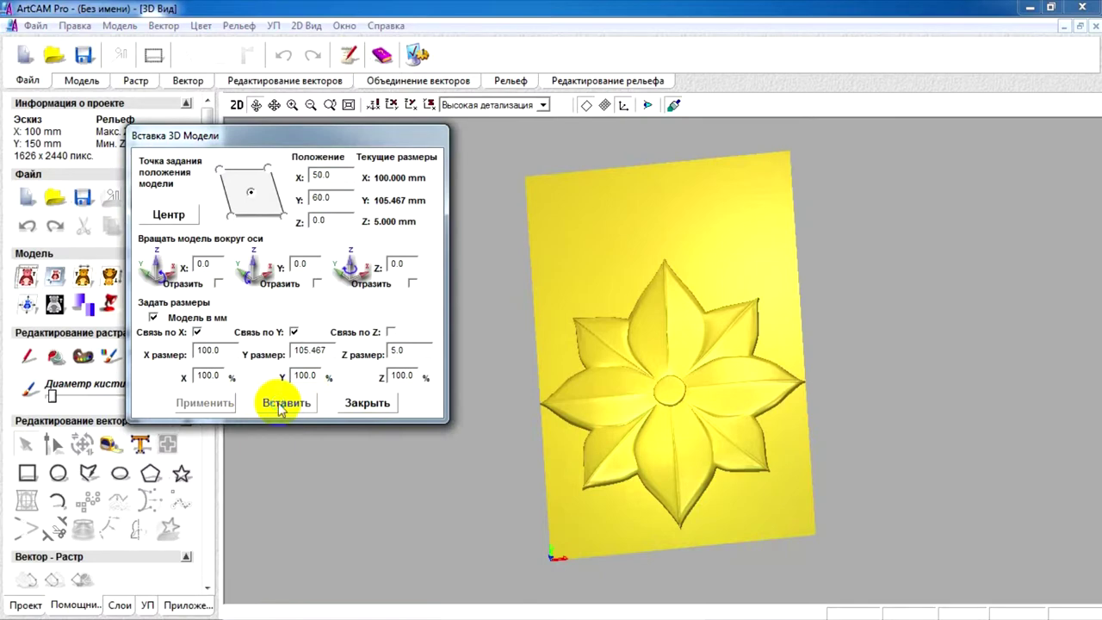
left_click(369, 402)
Step: Switch to the 2D view and generate a greyscale image from the flower relief
left_click_drag(712, 542, 646, 373)
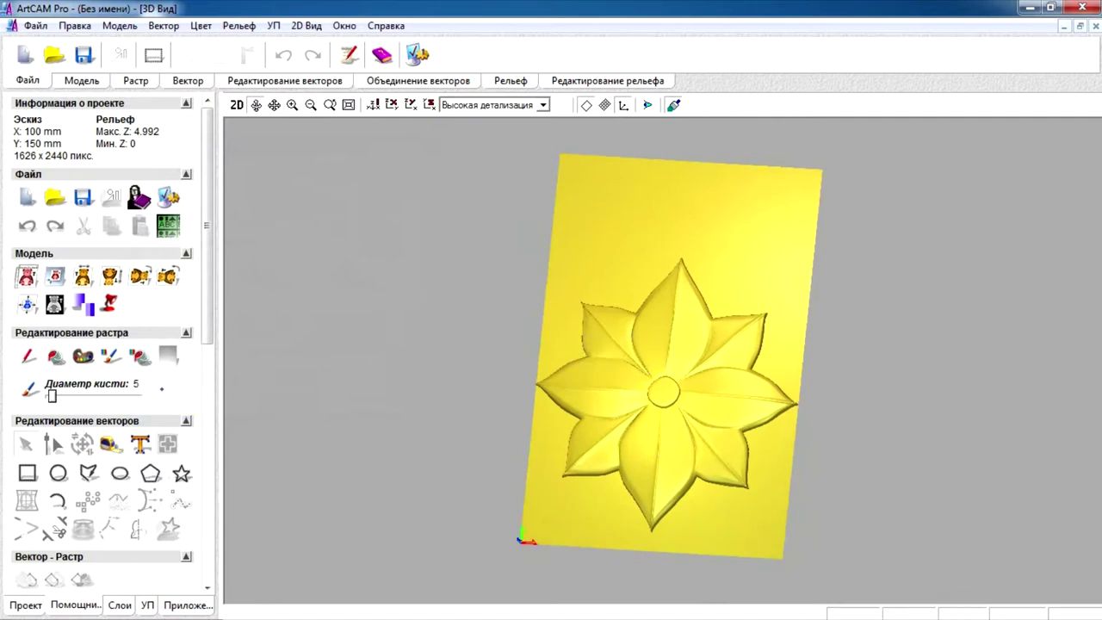
left_click_drag(635, 456, 495, 451)
left_click_drag(554, 423, 241, 137)
left_click(237, 104)
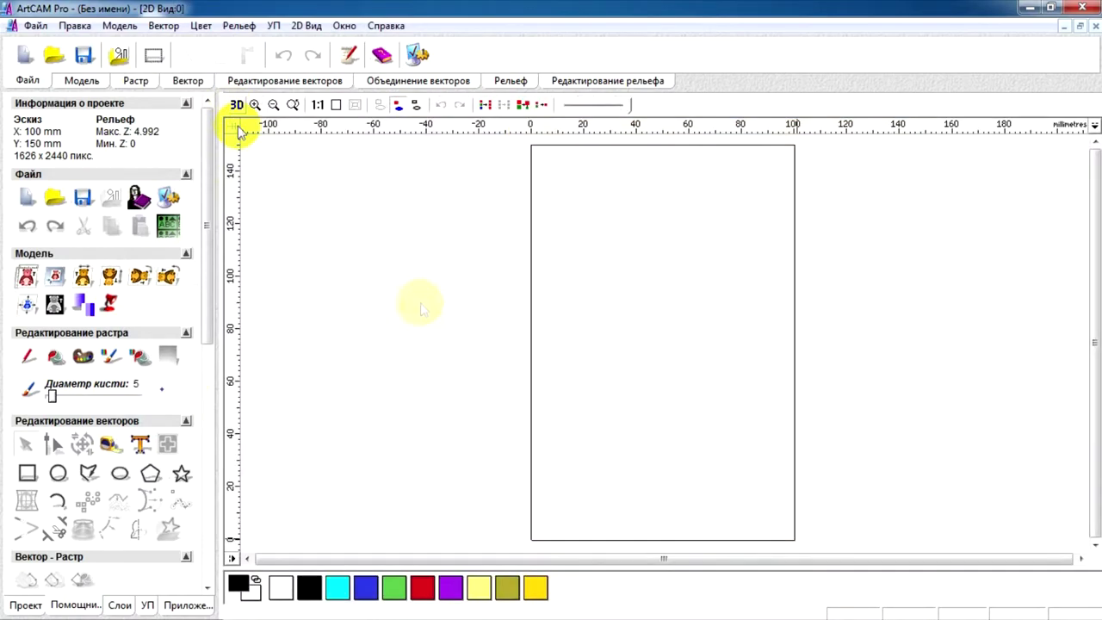
left_click(54, 304)
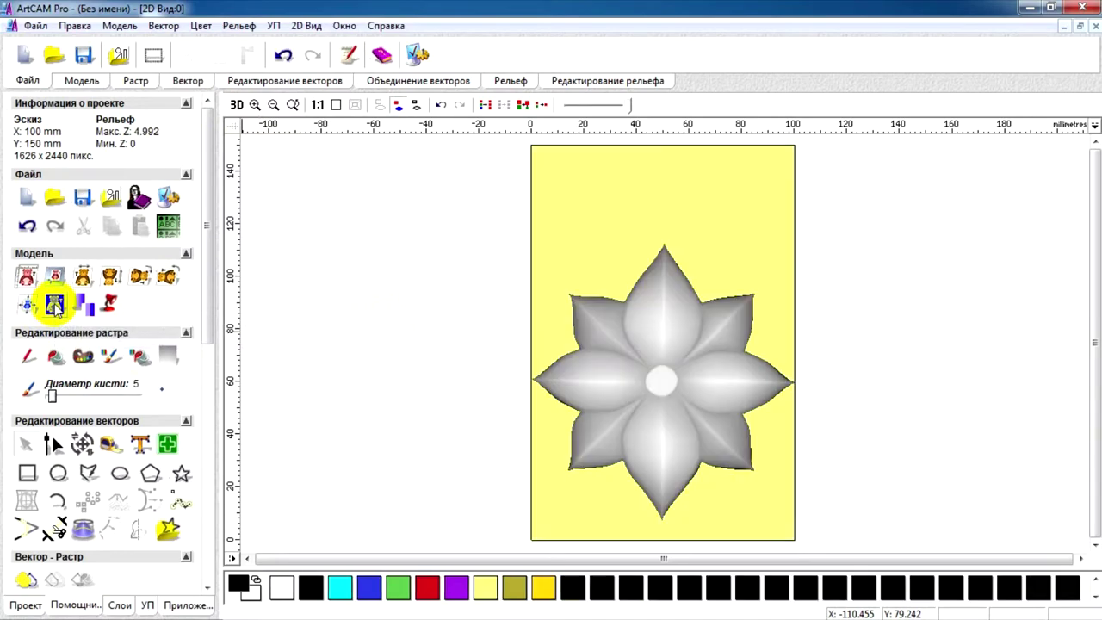
Step: Examine how closely the flower's outer petal tips come to the two vertical edges of the model
scroll(794, 406, "up", 3)
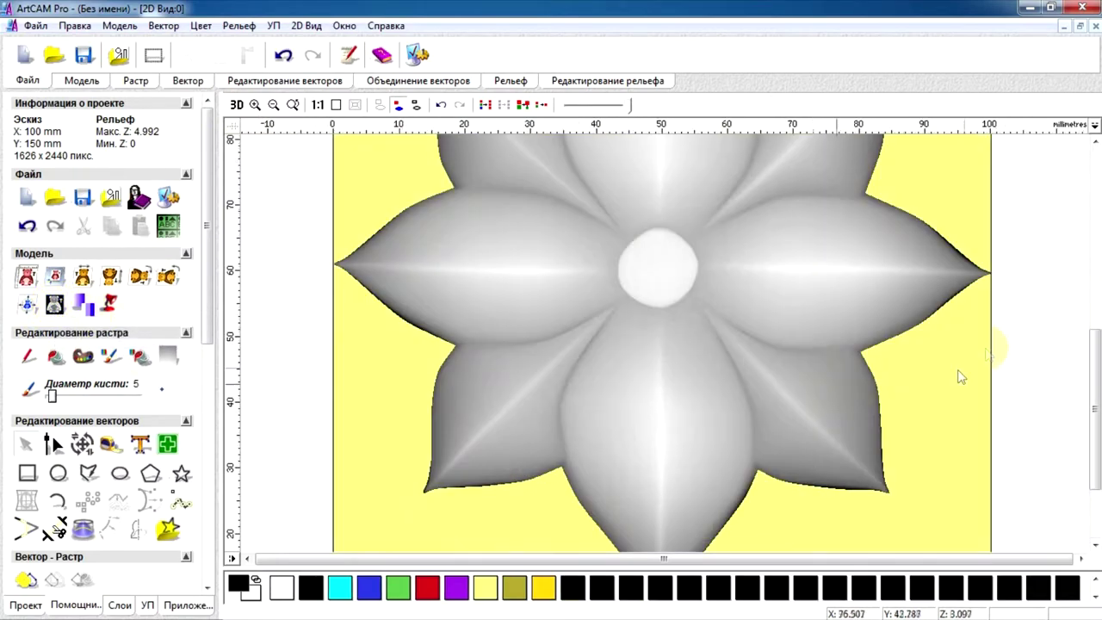
scroll(1033, 280, "up", 2)
scroll(947, 465, "up", 2)
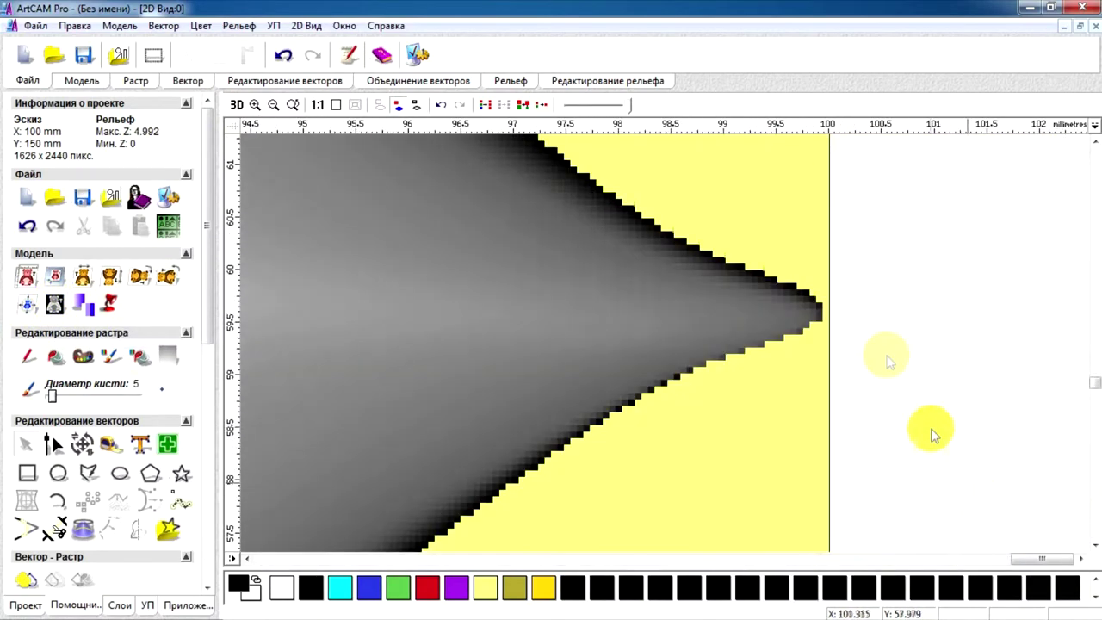
scroll(583, 352, "down", 5)
scroll(474, 364, "up", 2)
scroll(290, 312, "down", 2)
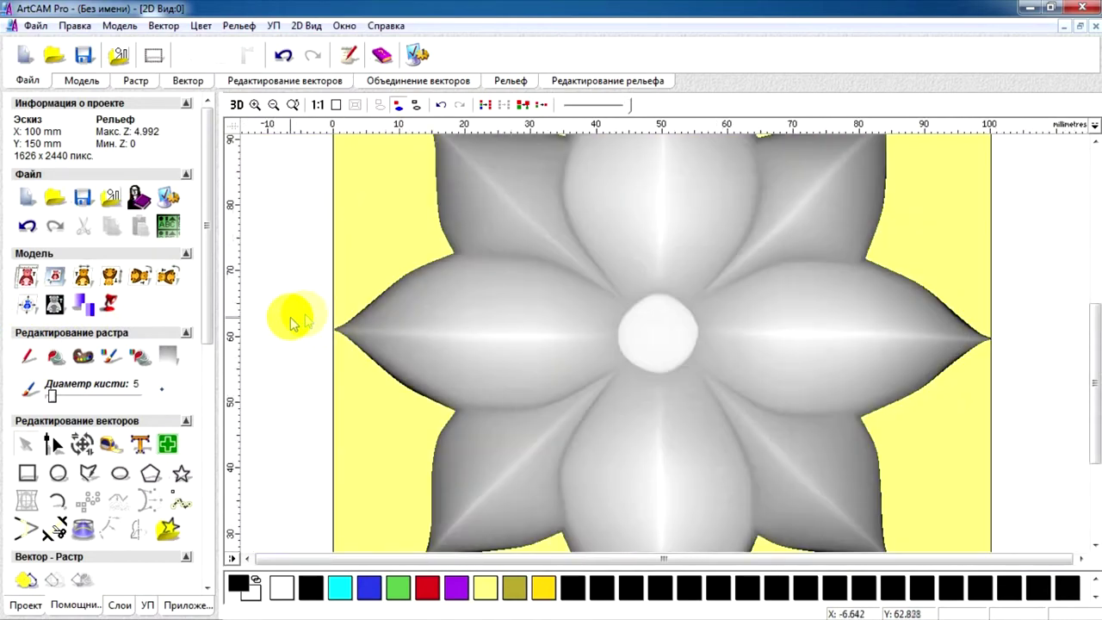
scroll(292, 358, "up", 2)
scroll(288, 361, "down", 2)
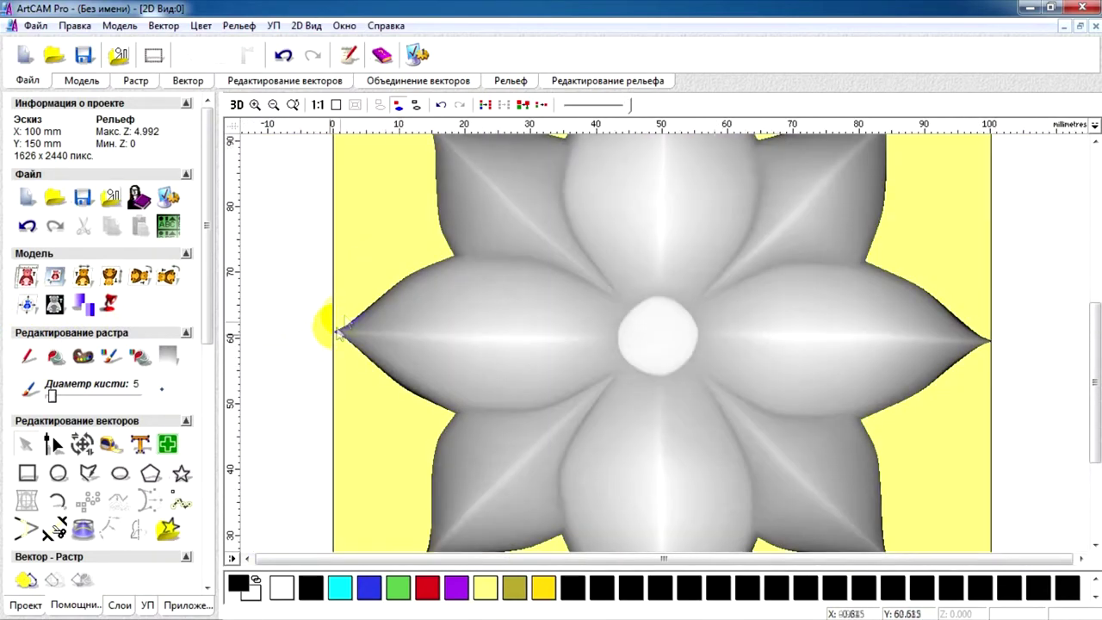
scroll(323, 344, "down", 5)
scroll(706, 365, "up", 2)
Step: Trace the pale yellow background colour into vectors around the flower
left_click(485, 587)
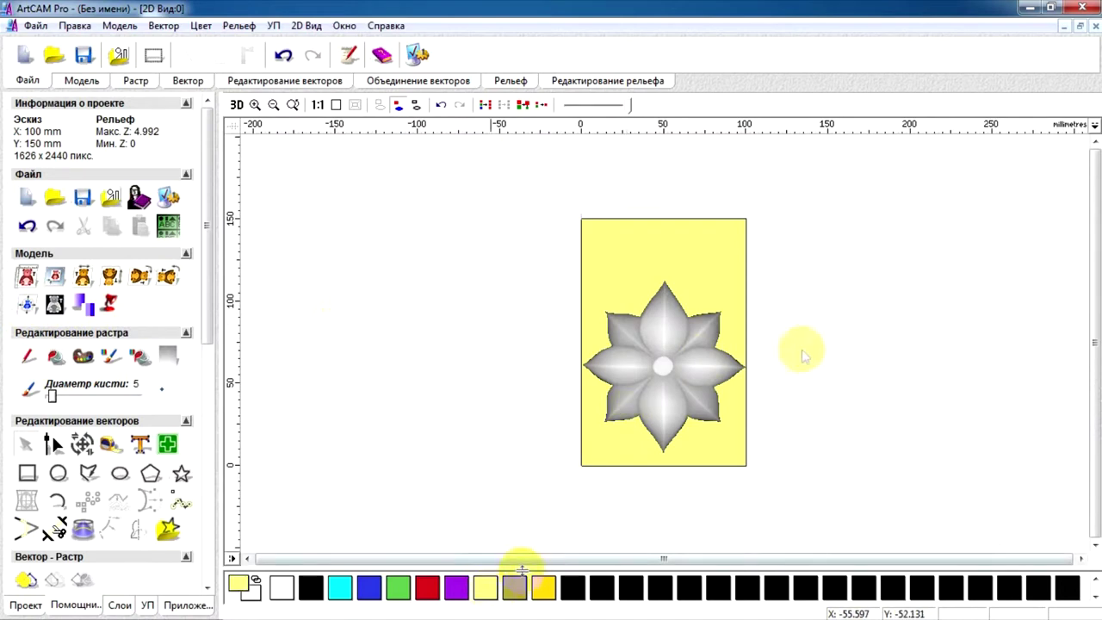
left_click(26, 579)
left_click(209, 251)
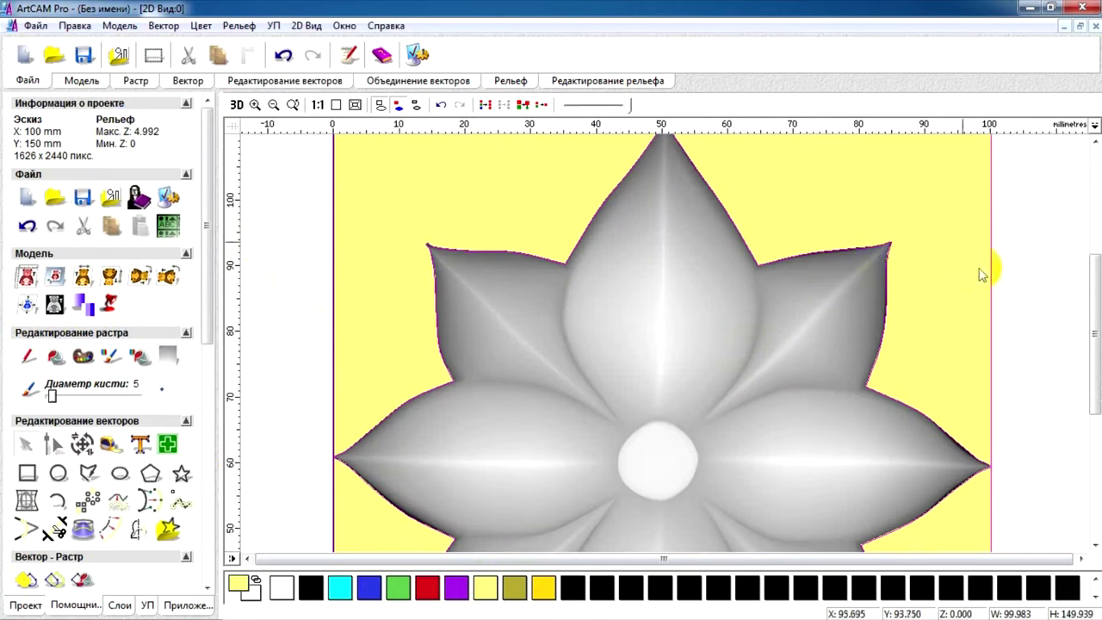
Step: Select only the flower's outline vector and display the relief in the 3D view
left_click(981, 274)
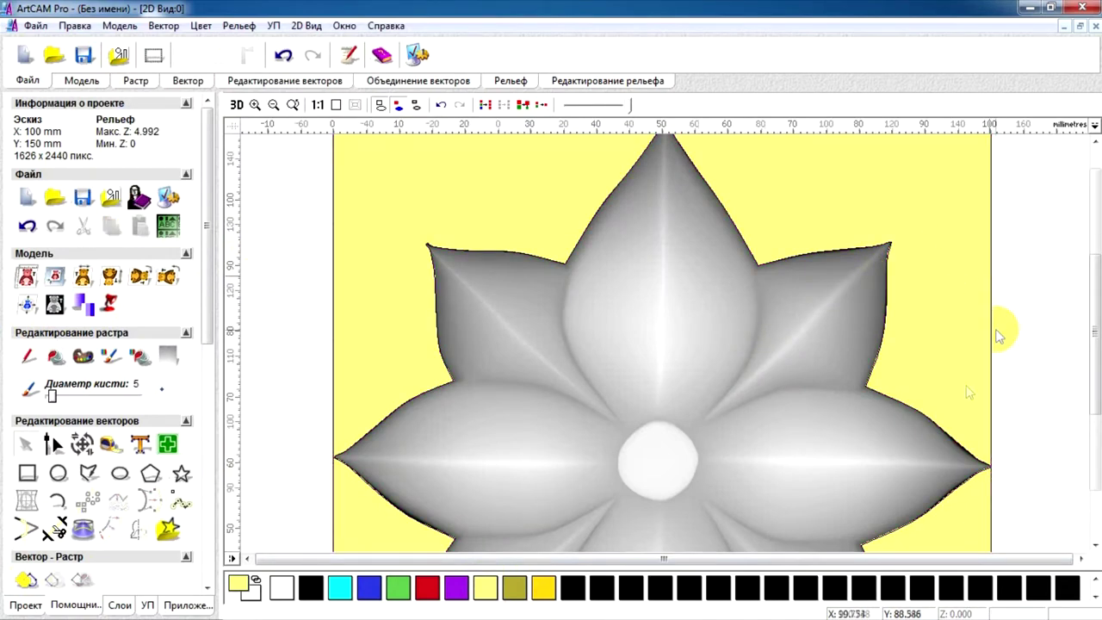
scroll(1004, 327, "down", 1)
left_click(784, 452)
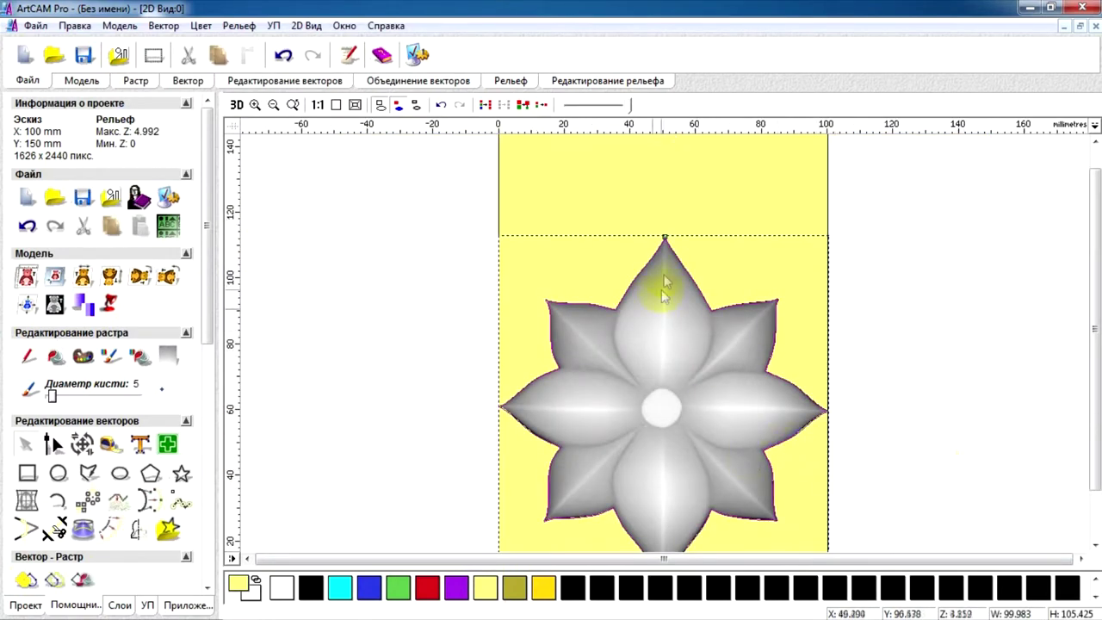
scroll(709, 476, "down", 1)
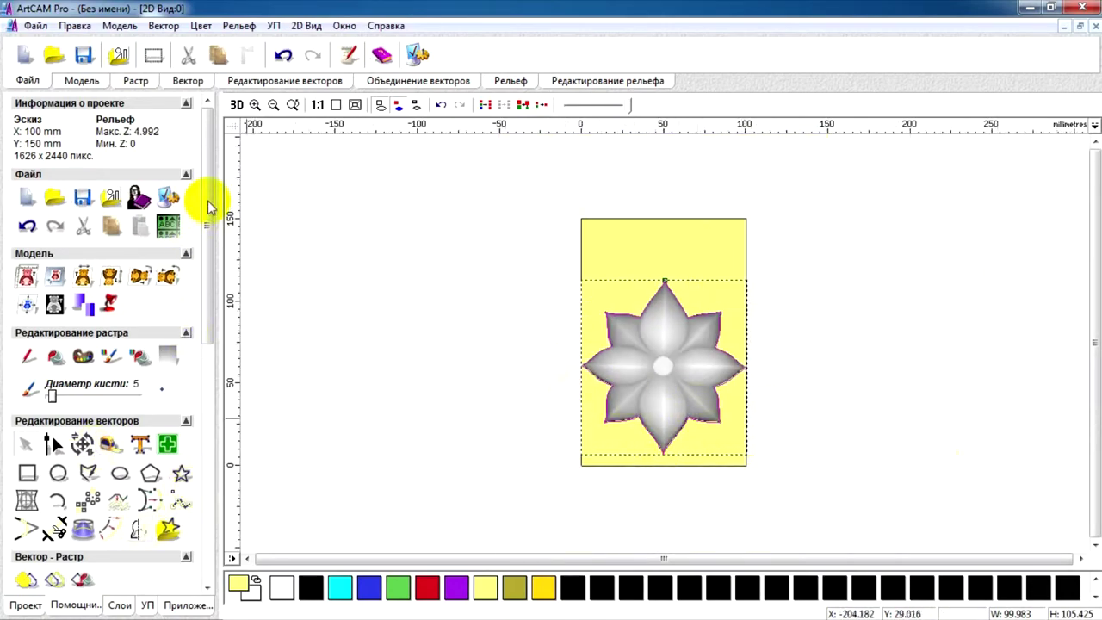
left_click_drag(208, 207, 203, 455)
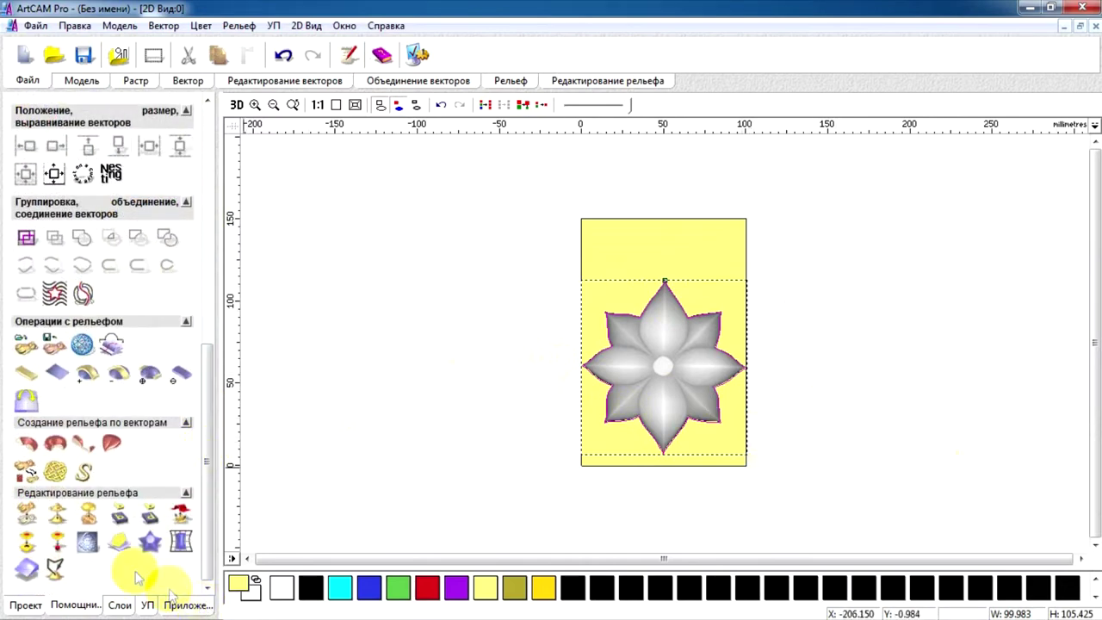
left_click(236, 104)
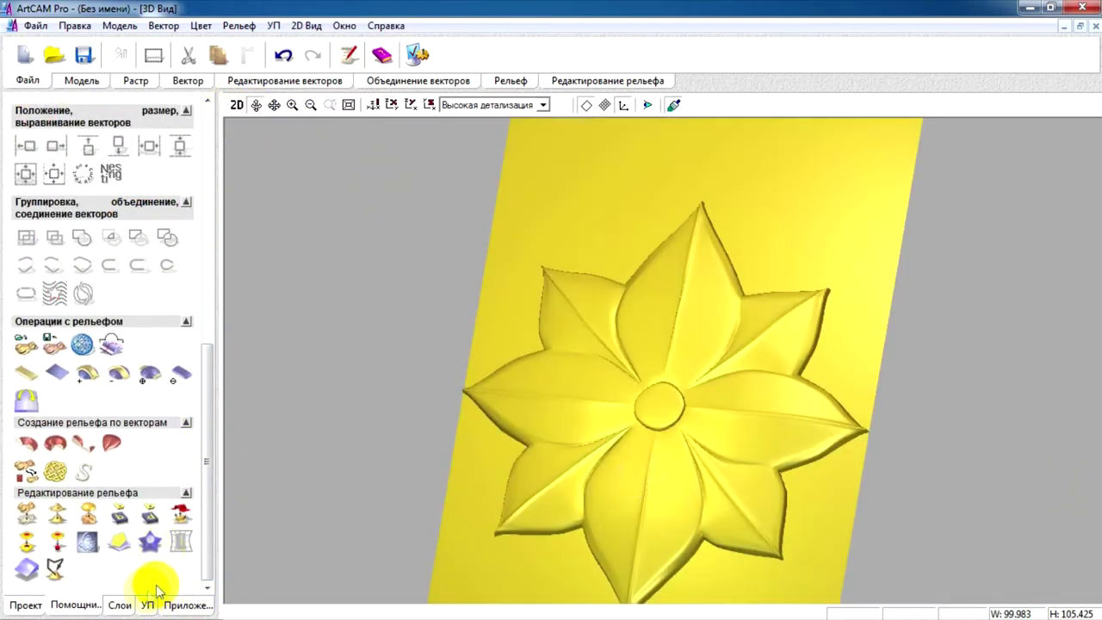
Step: Start a relief machining toolpath limited to the selected flower vector and expand its safety plane settings
left_click(148, 604)
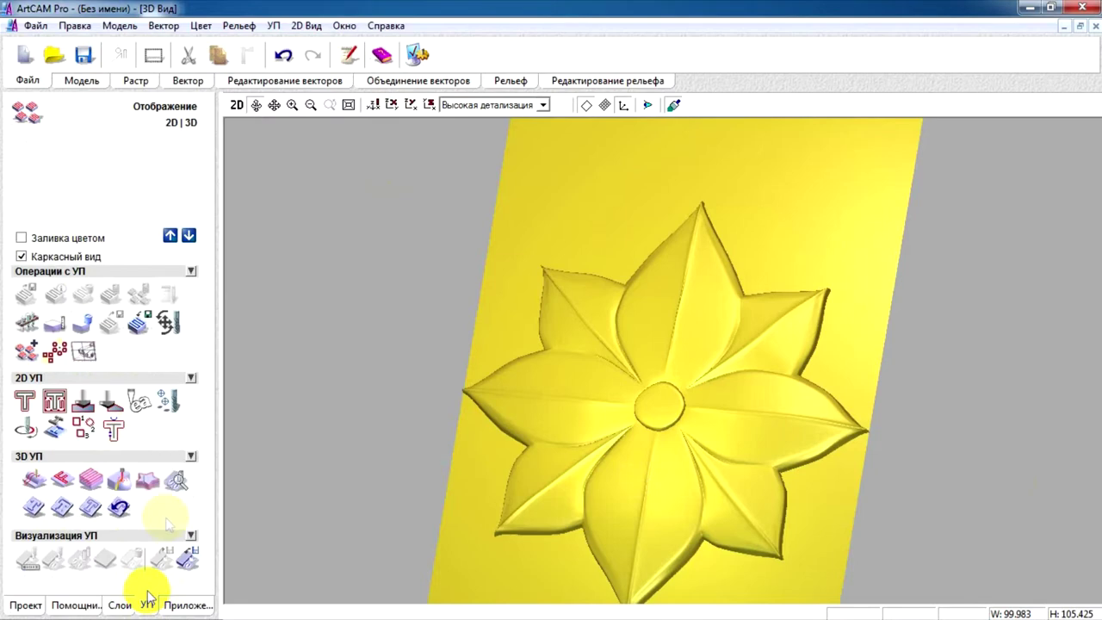
left_click(34, 479)
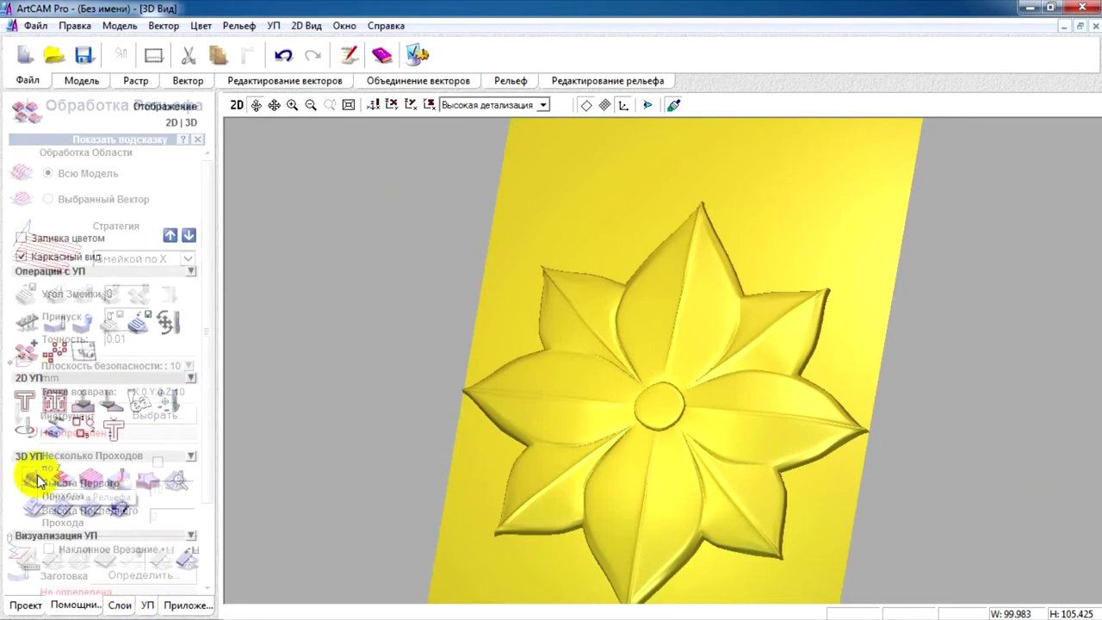
left_click_drag(646, 482, 701, 453)
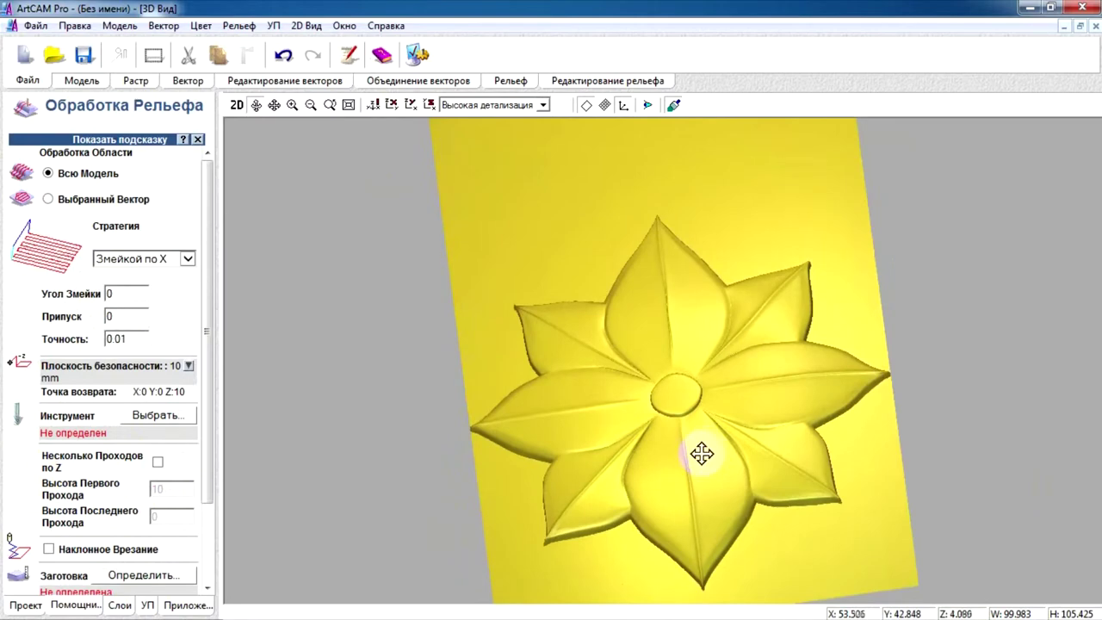
left_click(49, 200)
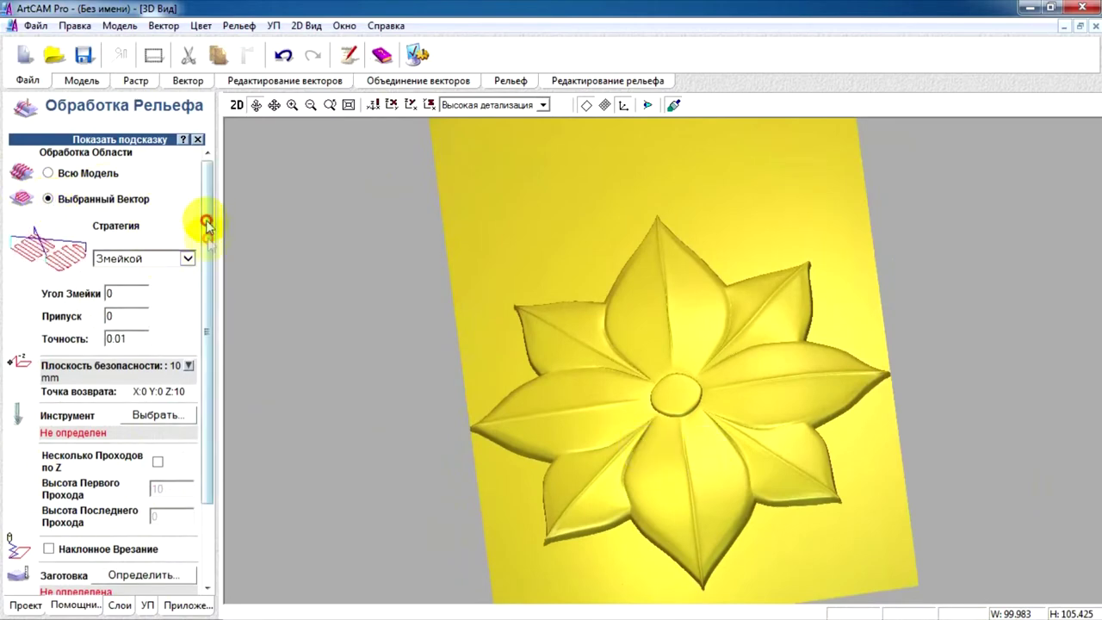
left_click_drag(206, 222, 212, 253)
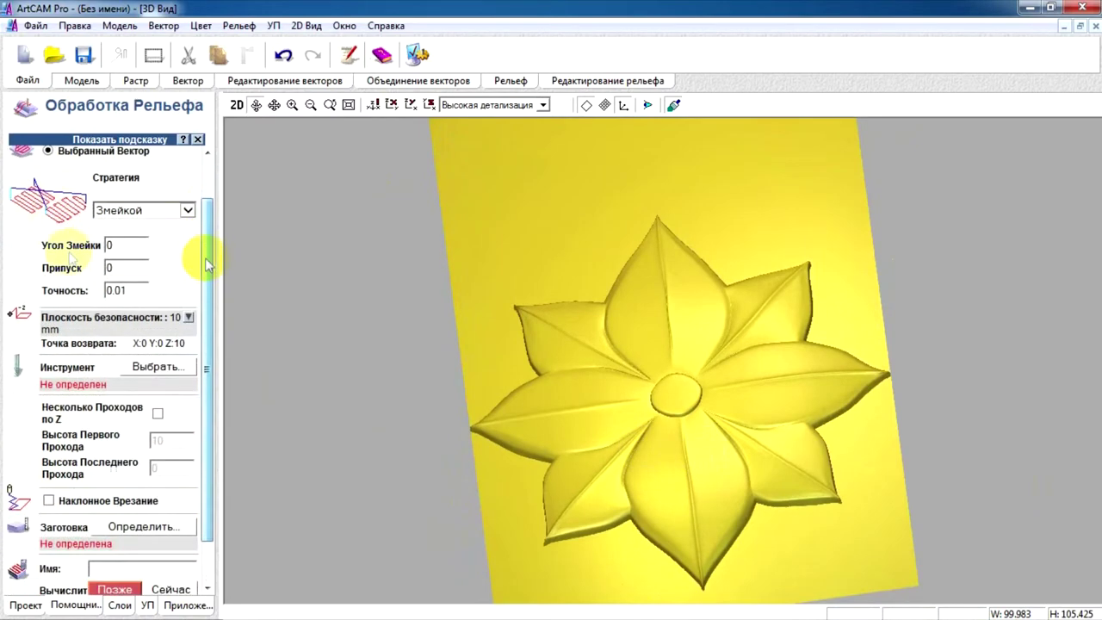
left_click(189, 317)
left_click_drag(210, 328, 212, 344)
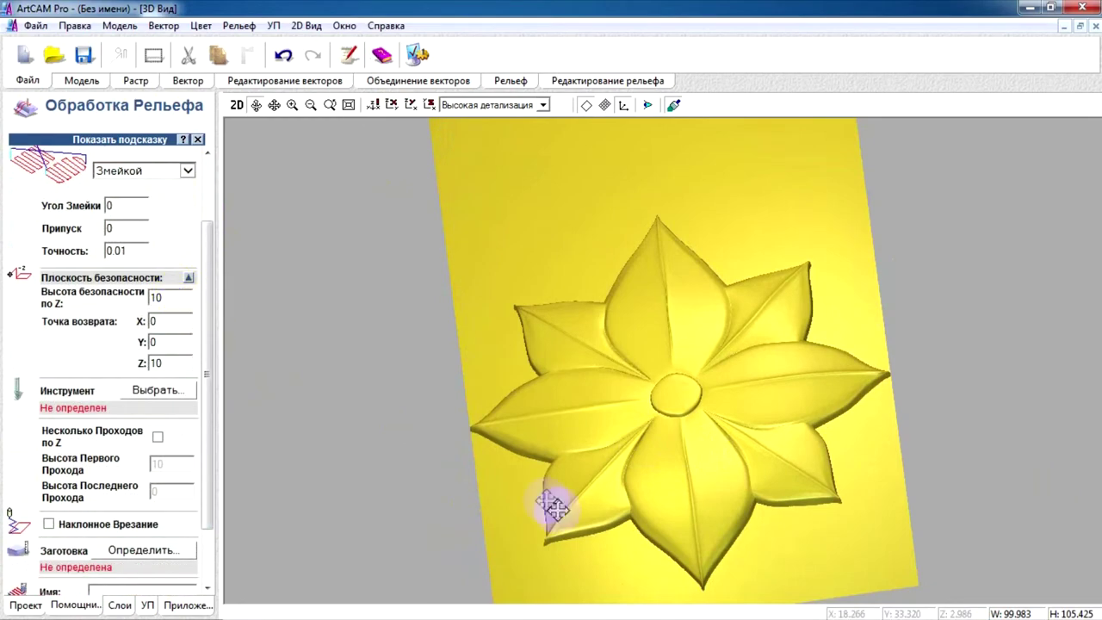
left_click_drag(203, 315, 206, 334)
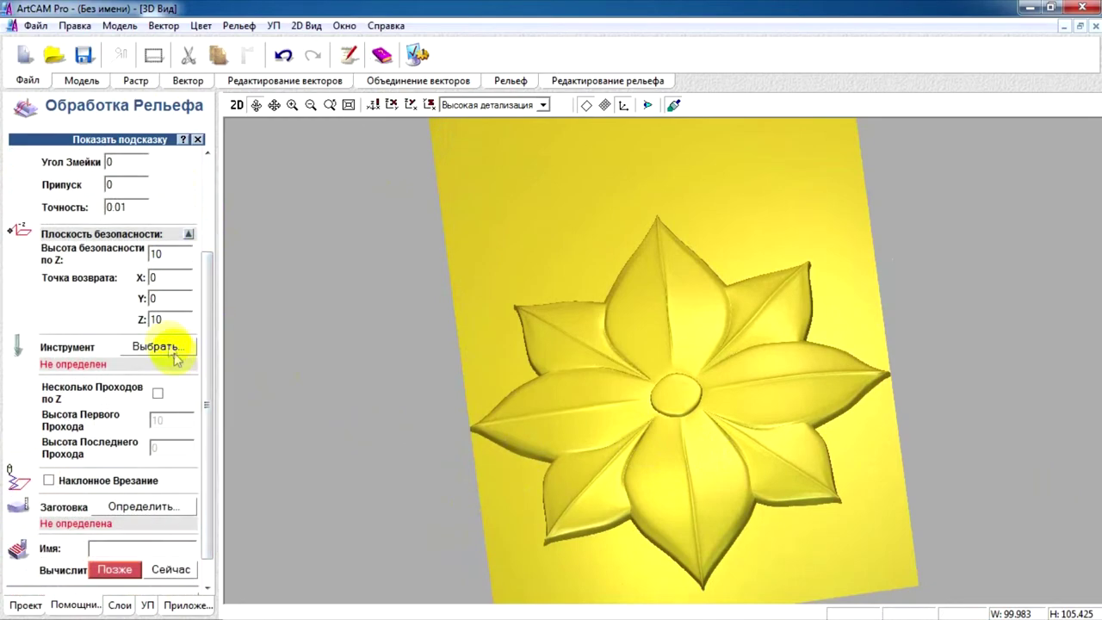
Step: Add a new tool to the tool database, with a V-shaped type and a diameter of 6 mm
left_click(159, 346)
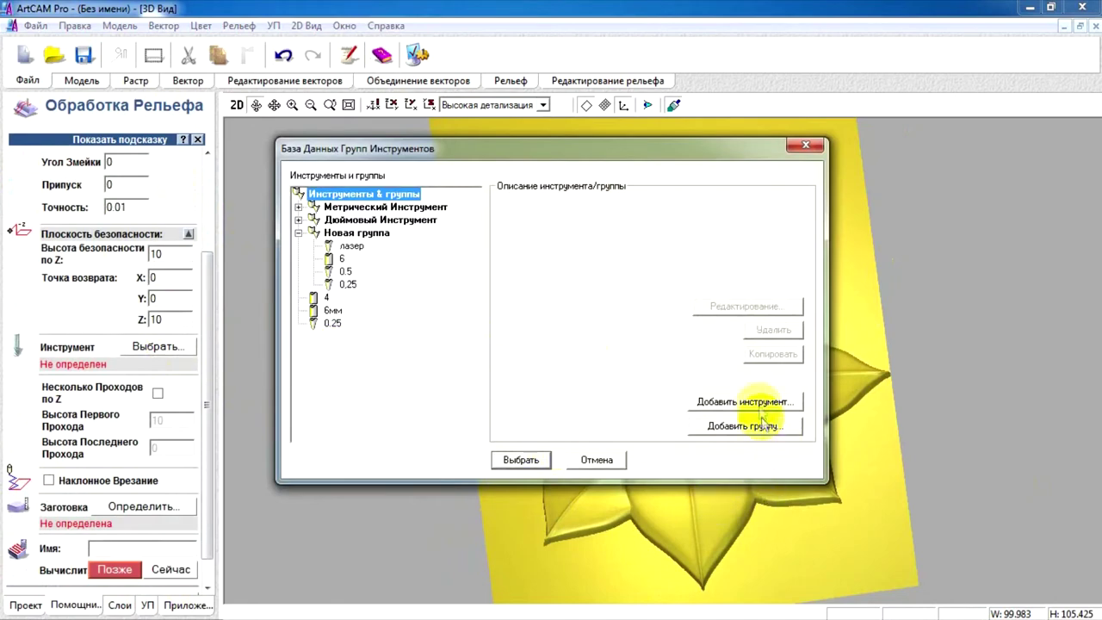
left_click(756, 402)
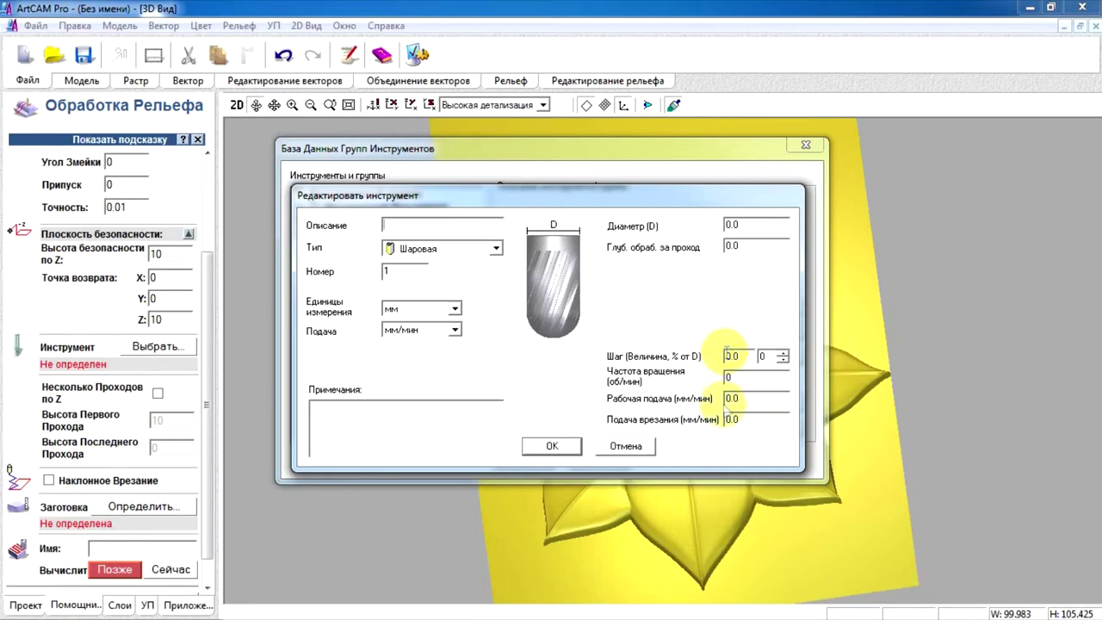
left_click(496, 248)
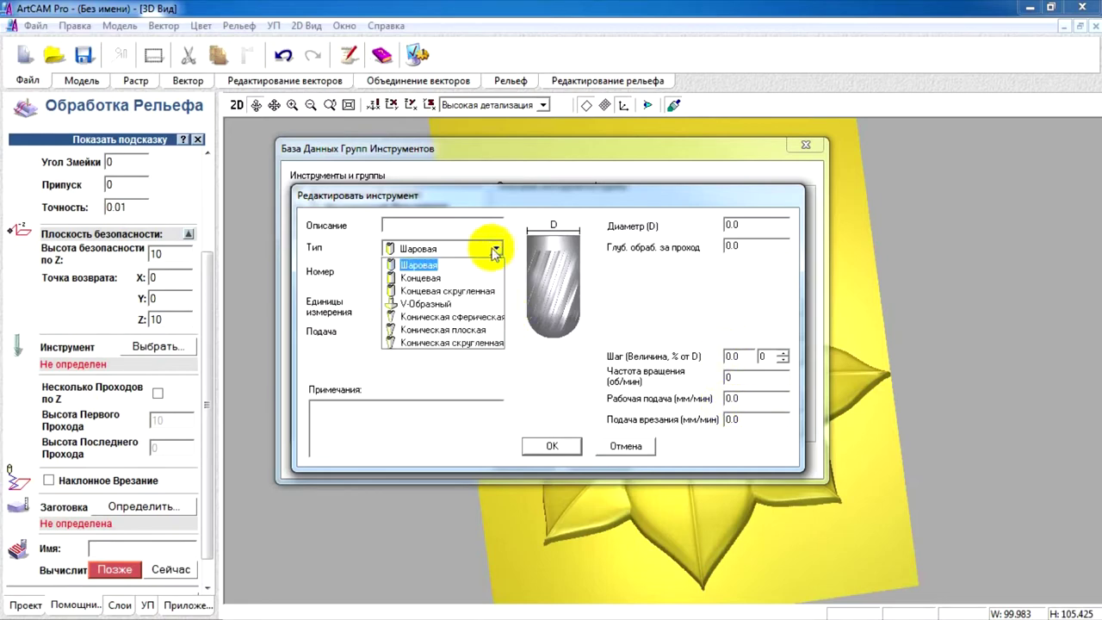
left_click(456, 304)
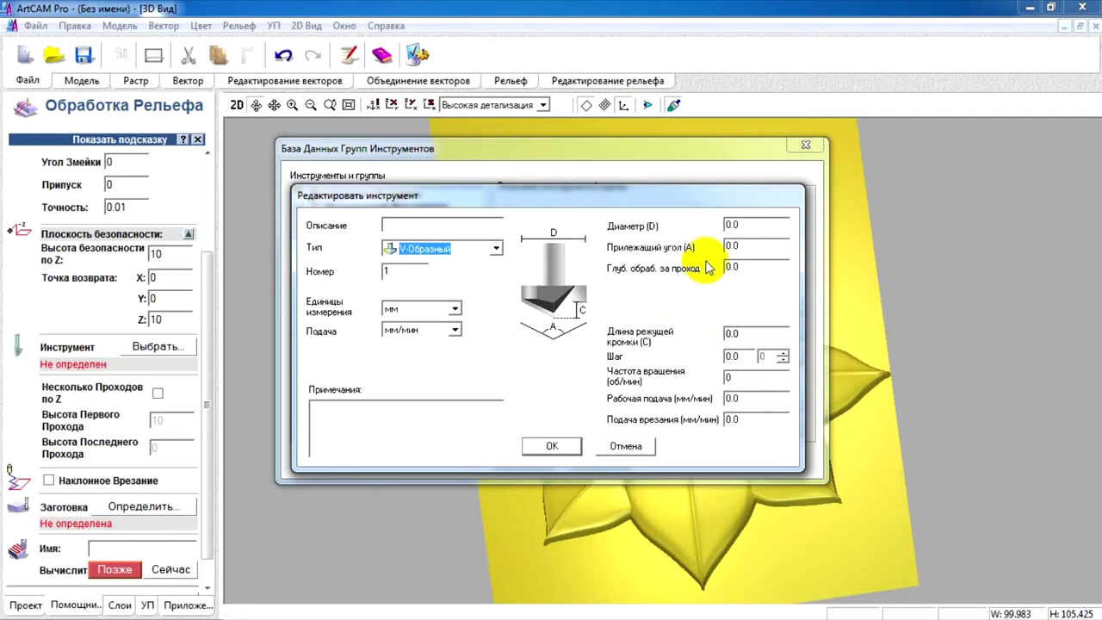
left_click_drag(739, 226, 620, 230)
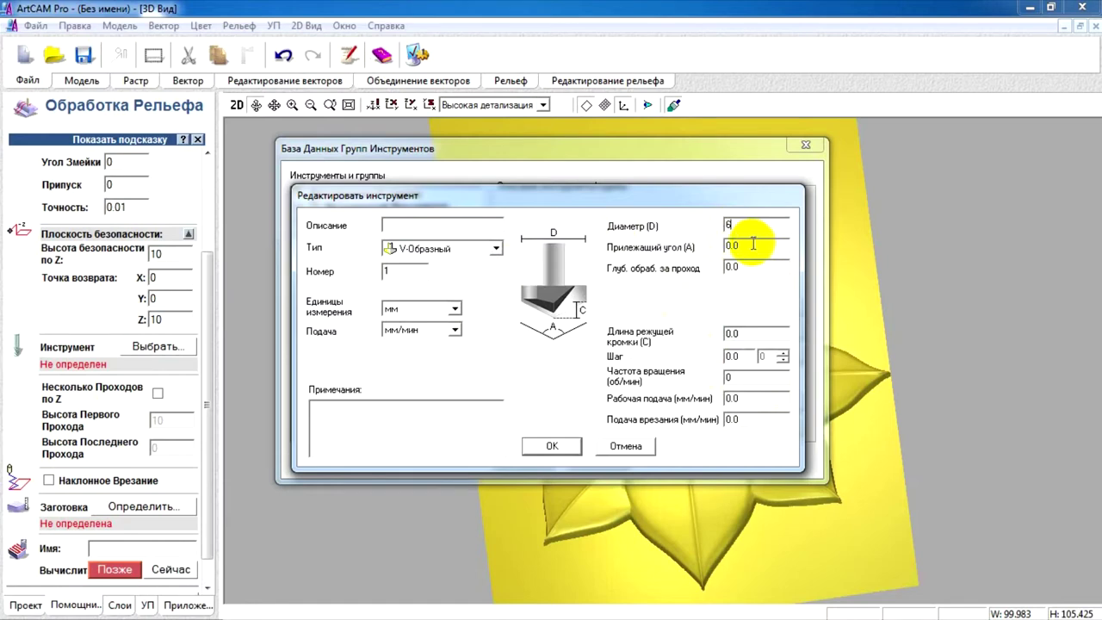
Step: Define the tool as conical spherical "камень": angle 10, radius 1.5, pass depth 3, stepover 10%, 24000 rpm, both feeds 2500 mm/min
left_click(496, 250)
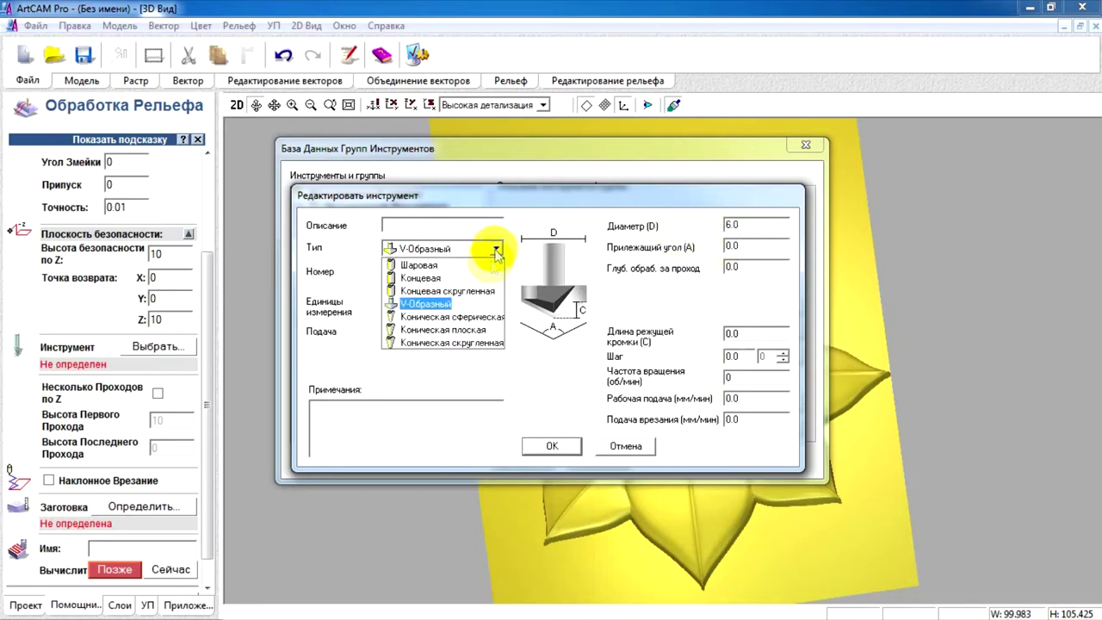
left_click(478, 317)
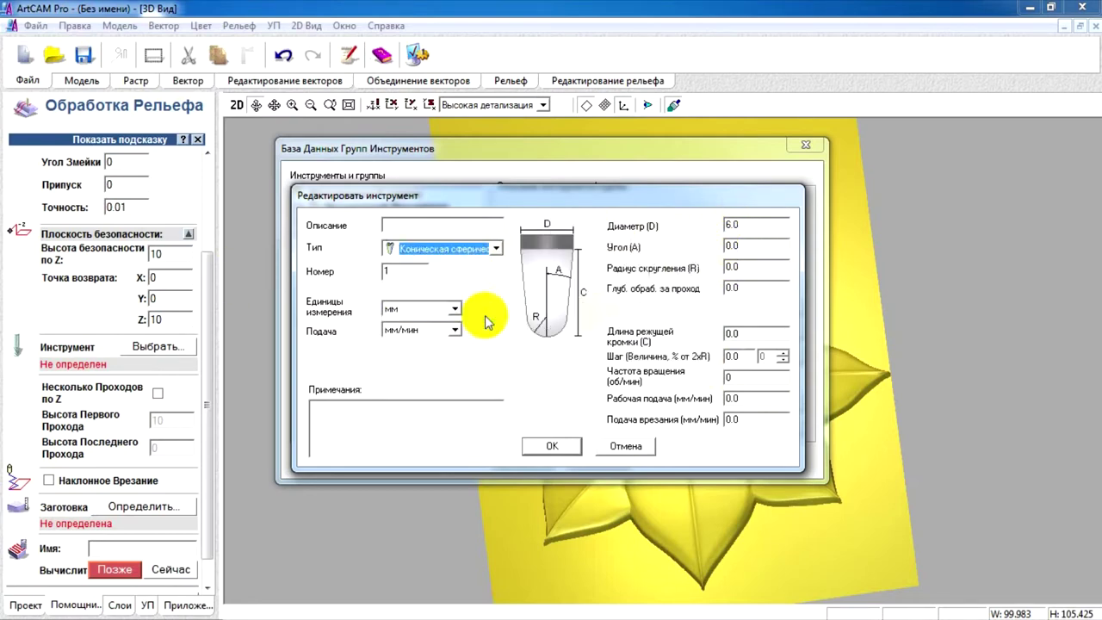
left_click(757, 248)
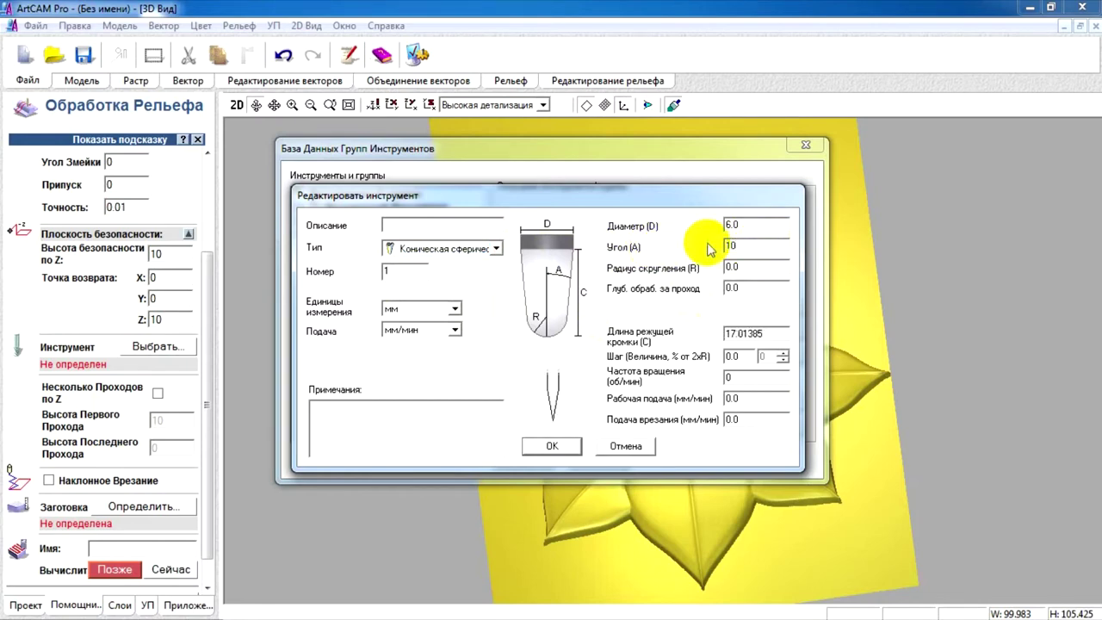
left_click(756, 269)
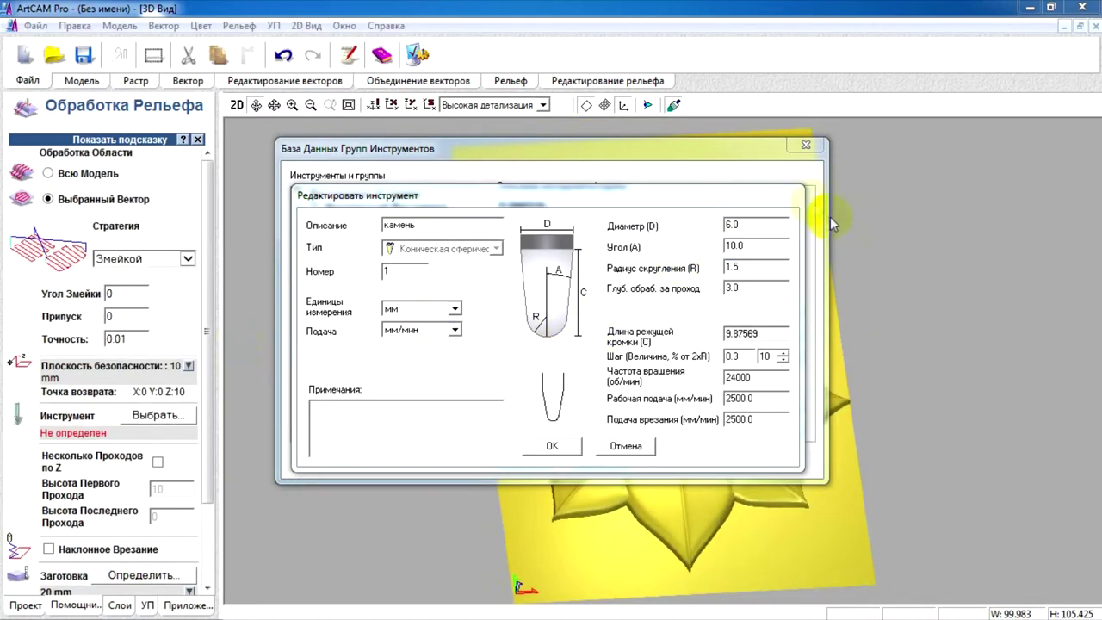
Step: Reduce the stepover of the "камень" tool to 9% (0.27 mm) and choose this tool for the toolpath
left_click(645, 202)
left_click_drag(659, 197, 679, 162)
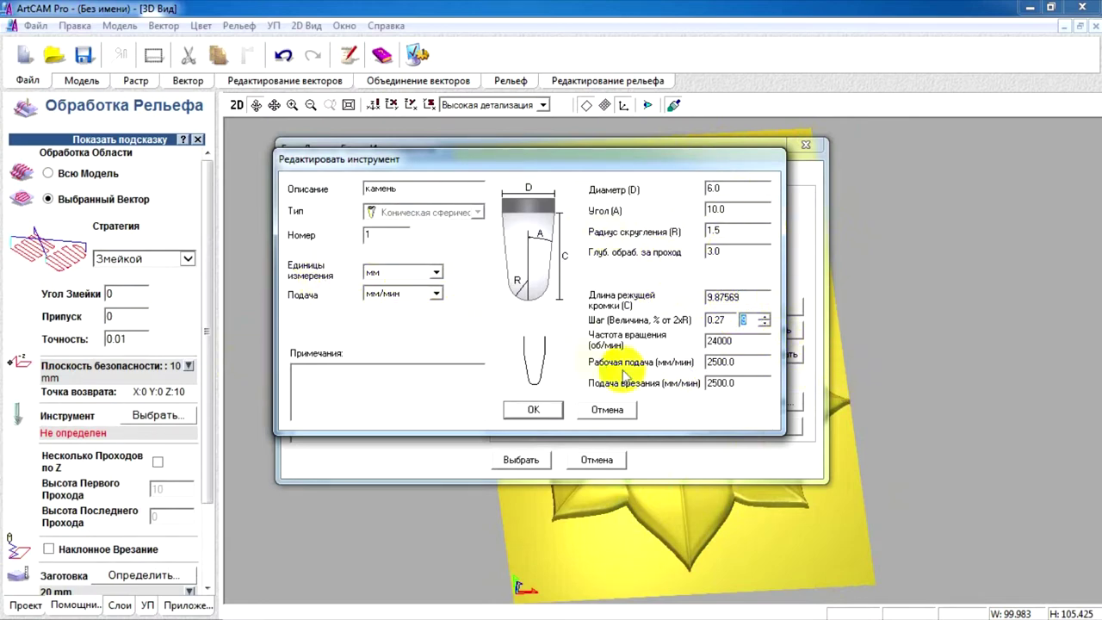
left_click(532, 411)
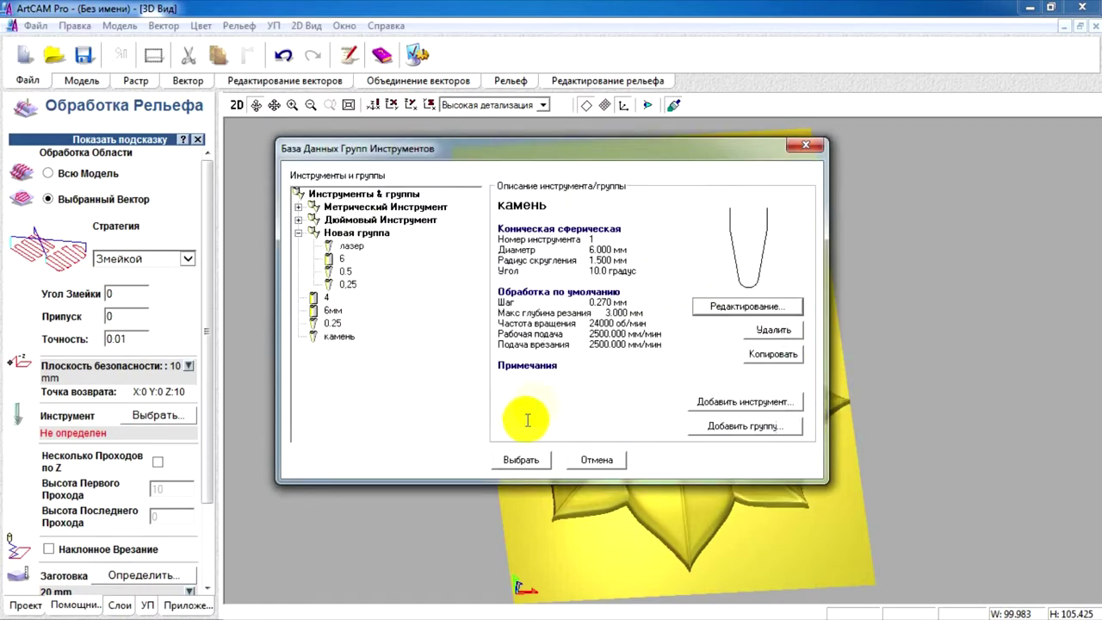
left_click(526, 459)
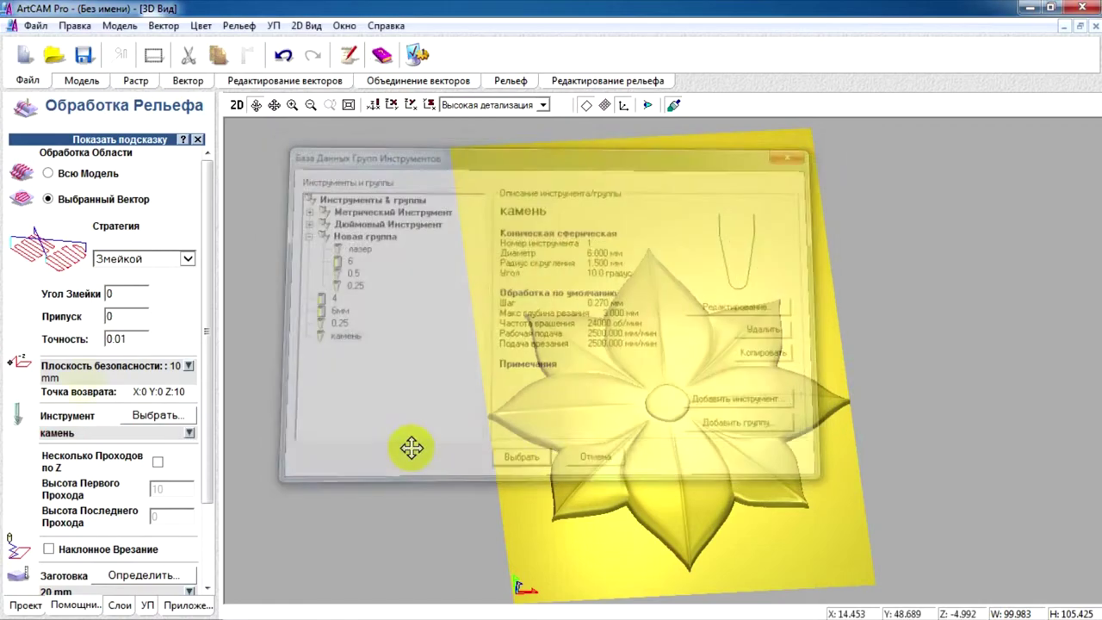
Step: Enable ramped plunging for the relief toolpath, keeping the 5° maximum angle, 100 mm lengths and 1 mm start height
left_click_drag(205, 239, 246, 393)
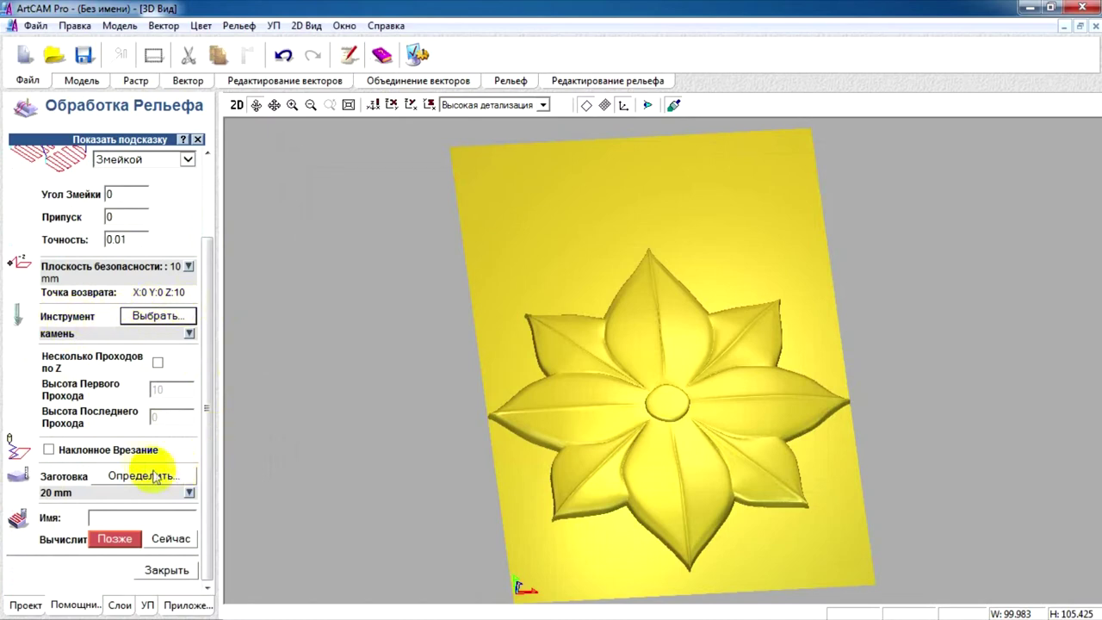
left_click(49, 449)
left_click_drag(214, 394, 217, 472)
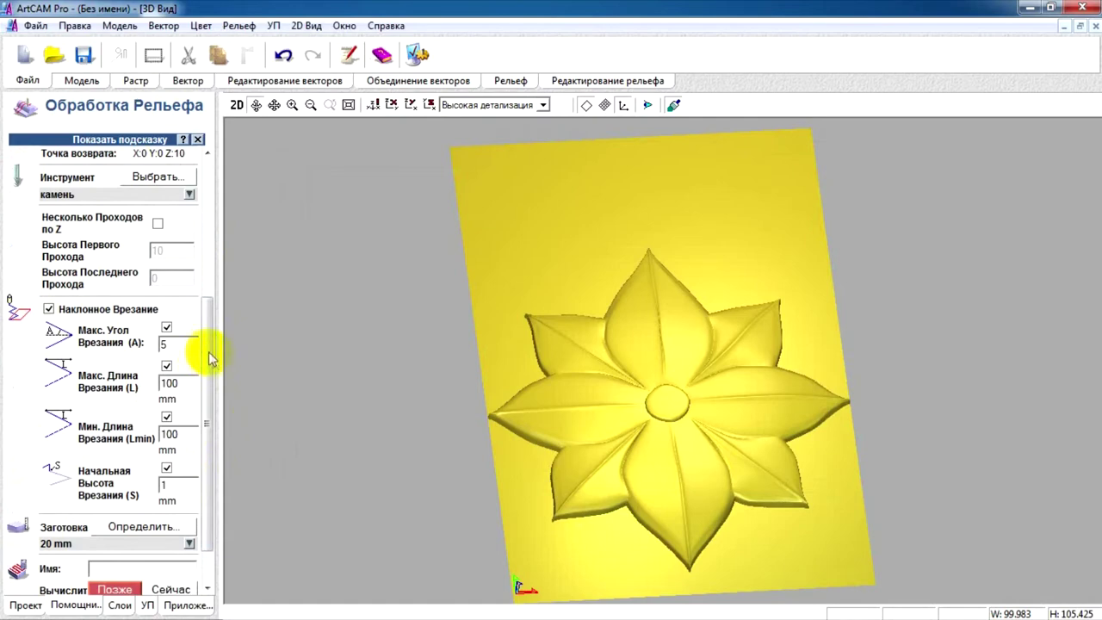
left_click_drag(202, 352, 201, 418)
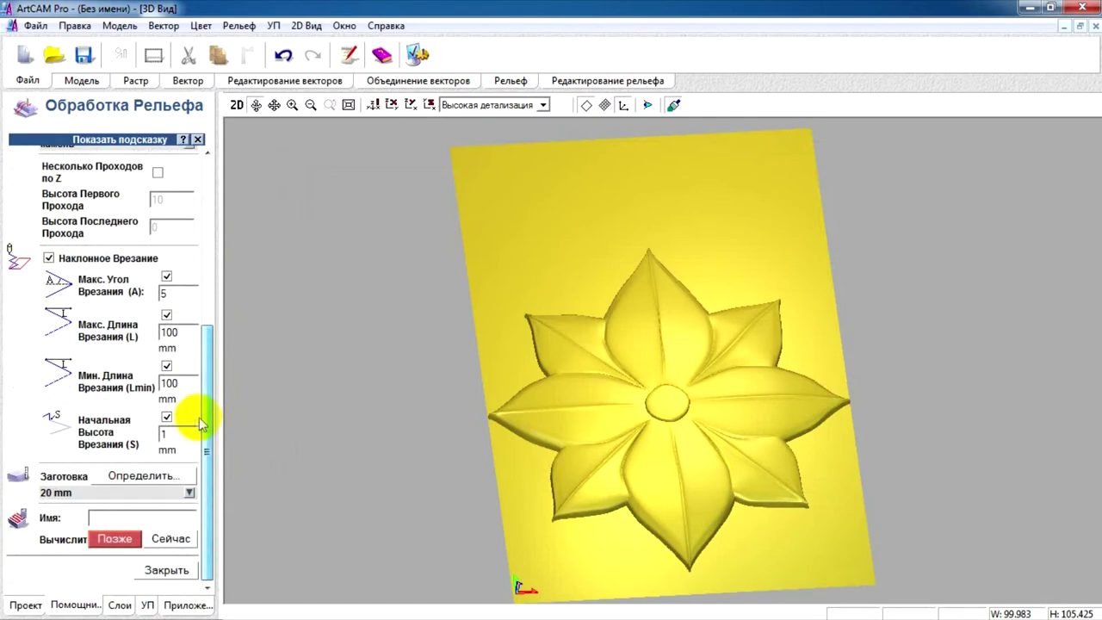
Step: Confirm the 20 mm material block, calculate the relief toolpath immediately and close its settings
left_click(146, 476)
left_click(510, 408)
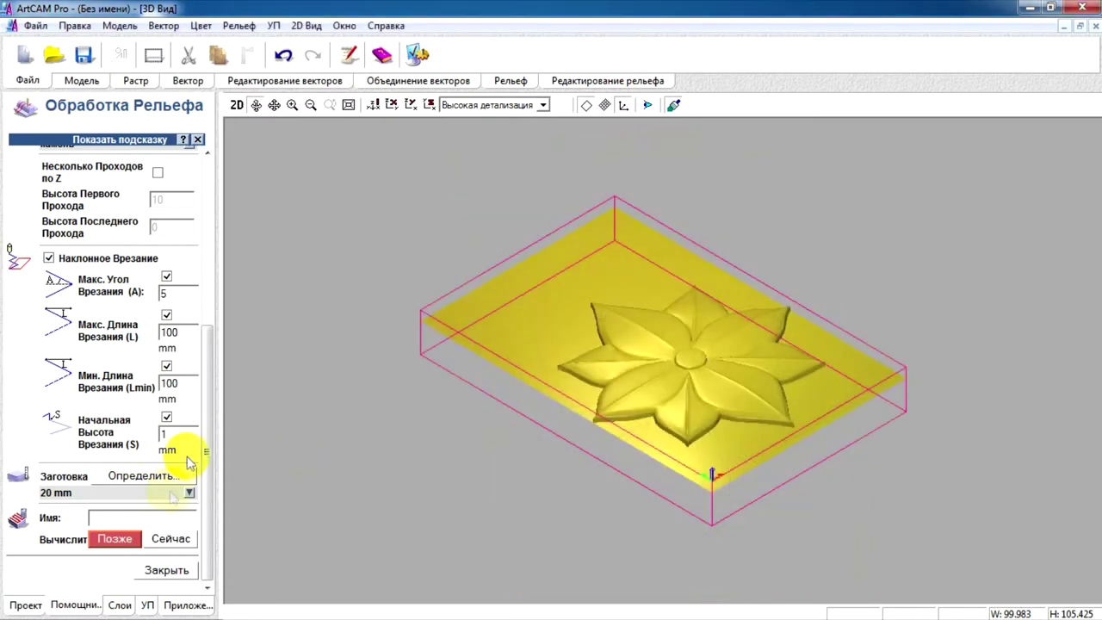
left_click(172, 539)
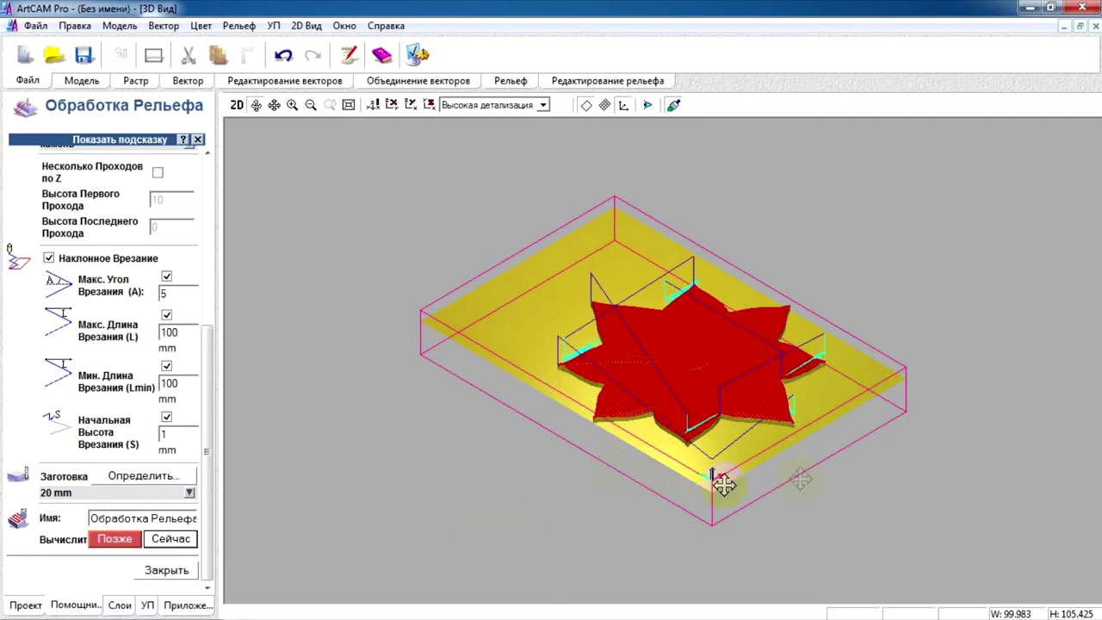
left_click_drag(772, 485, 615, 608)
left_click(181, 570)
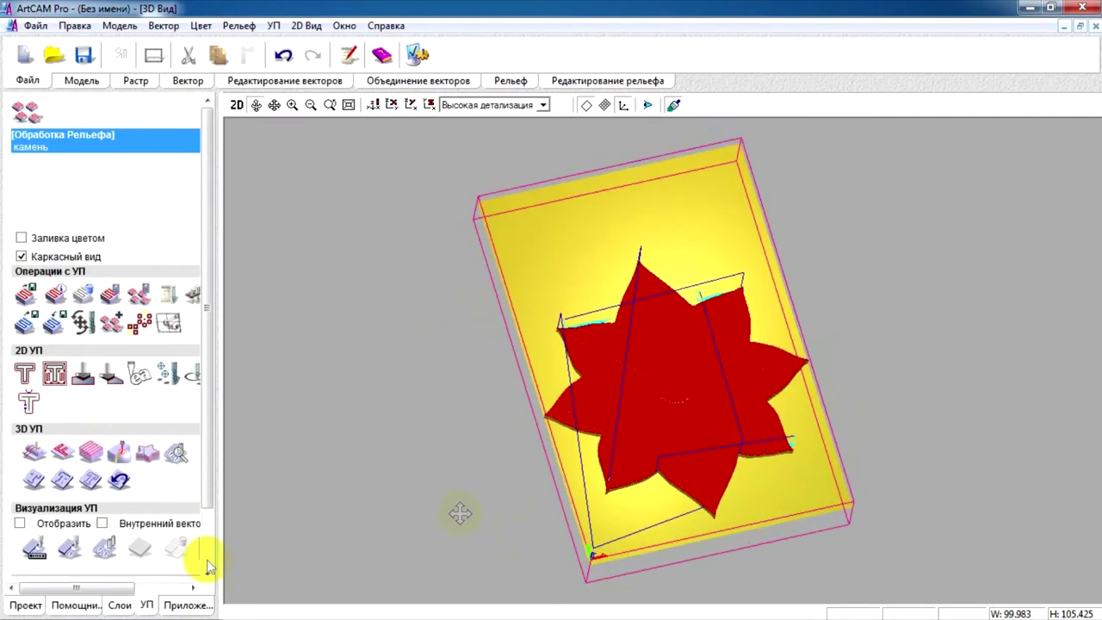
Step: Simulate the flower toolpath and examine the machined surface of the petals and centre up close
left_click(99, 556)
left_click(446, 358)
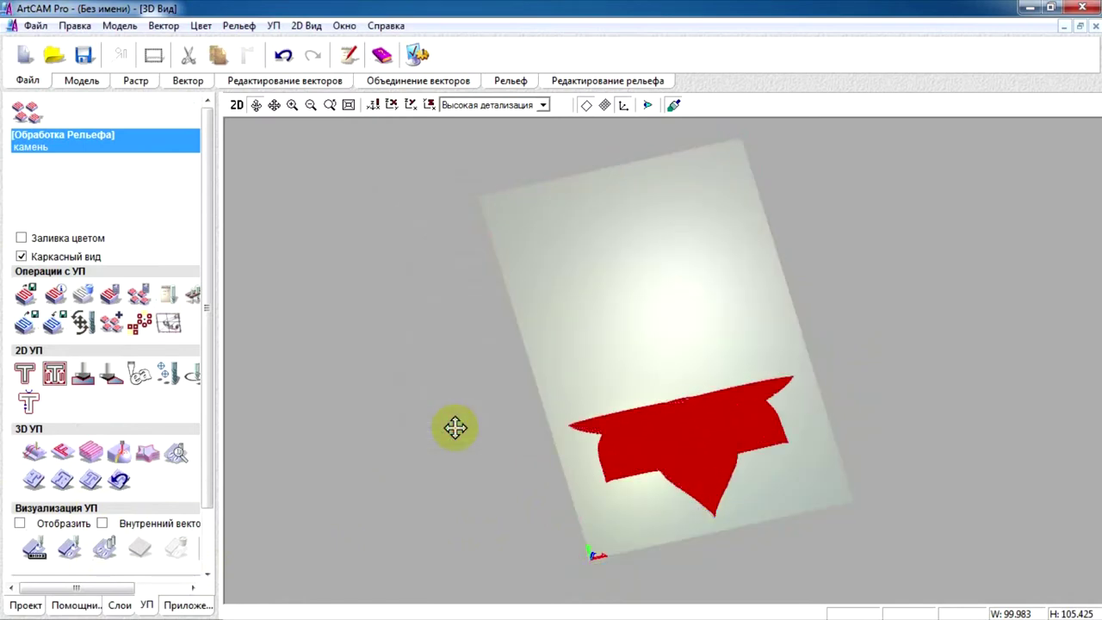
left_click_drag(699, 503, 642, 481)
scroll(639, 480, "up", 6)
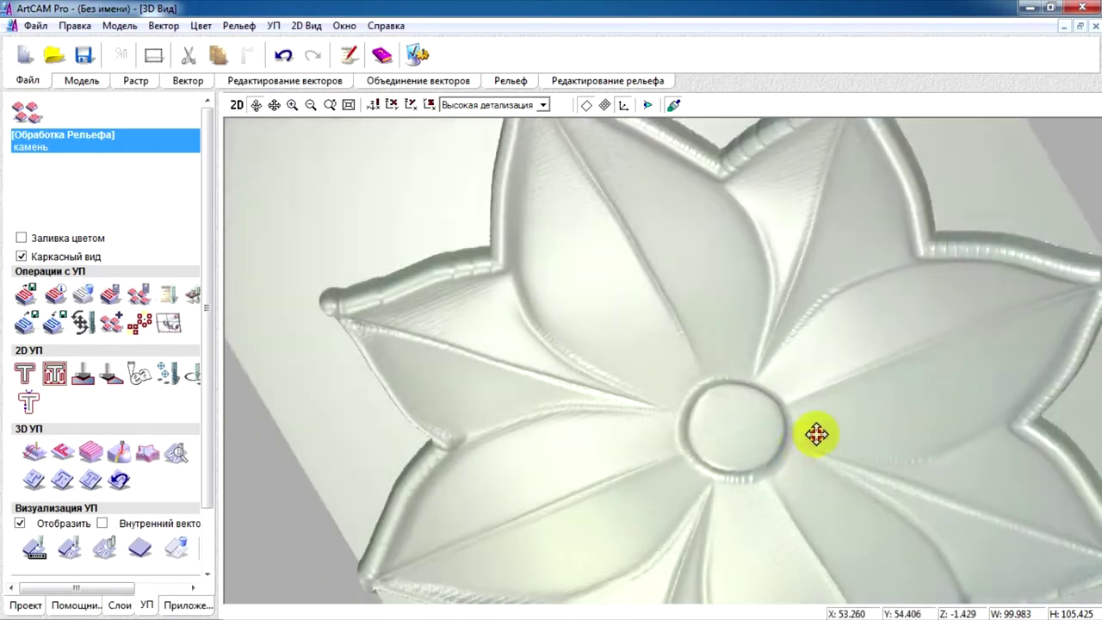
left_click_drag(816, 435, 560, 445)
scroll(560, 445, "down", 6)
Step: Save the relief toolpath to the desktop in Mach2 mm (*.cnc) format as "Камень цветок"
left_click(59, 303)
left_click(31, 297)
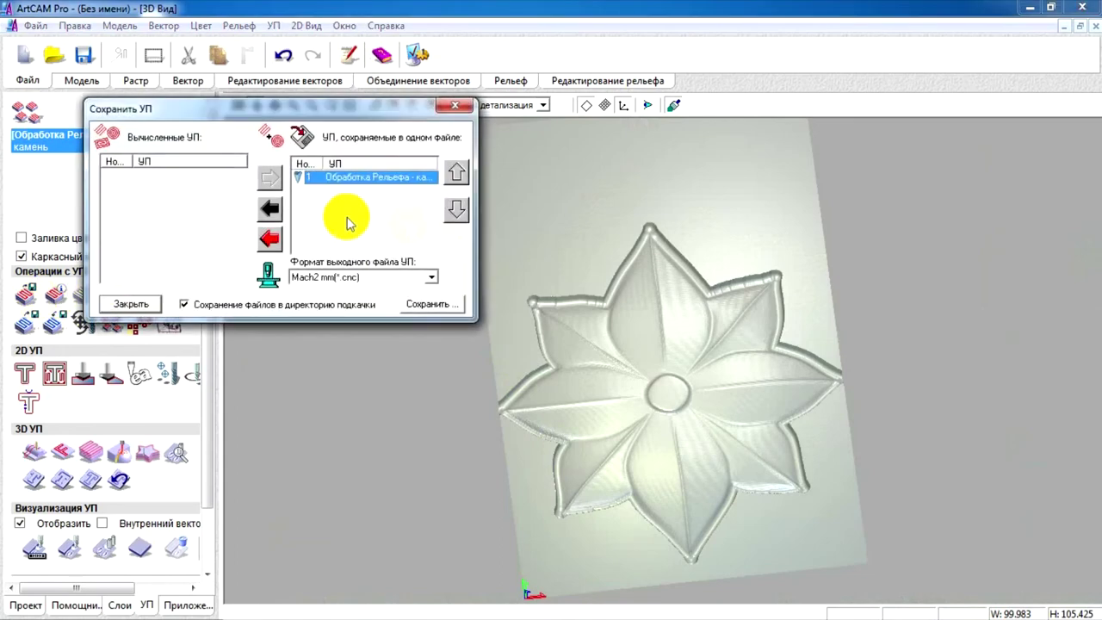
left_click(435, 304)
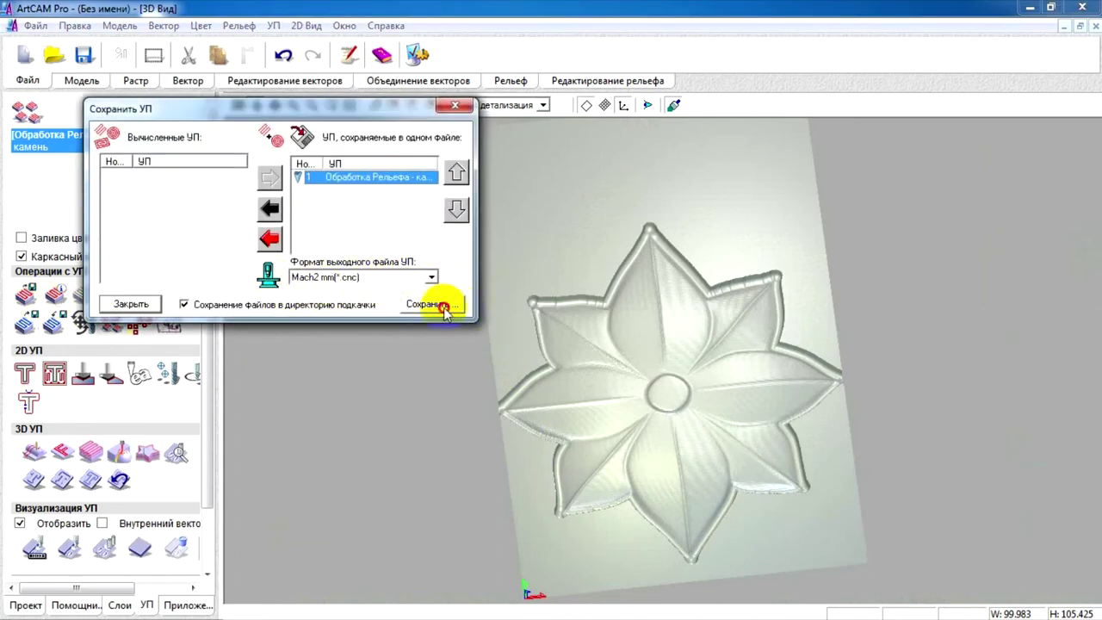
left_click(289, 439)
type("Камень цветок")
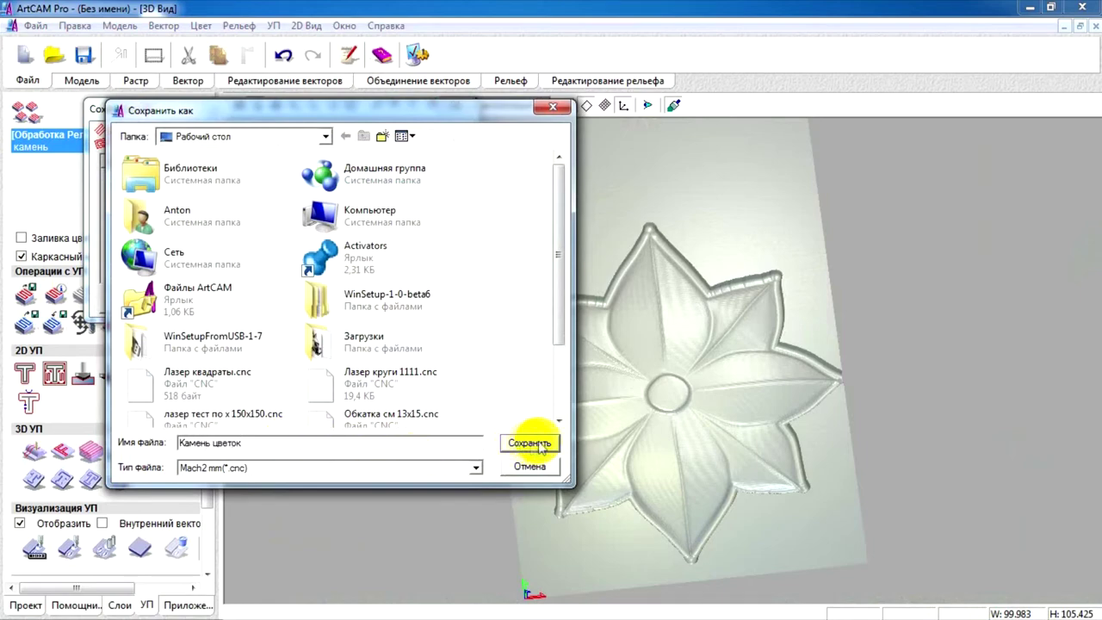
left_click(531, 443)
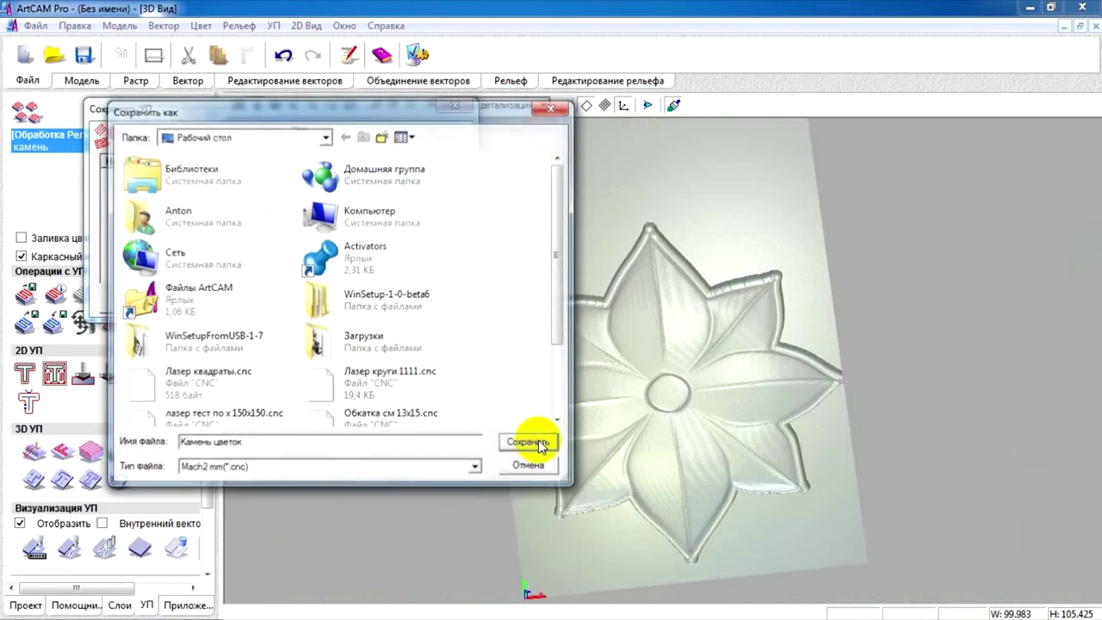
left_click(131, 304)
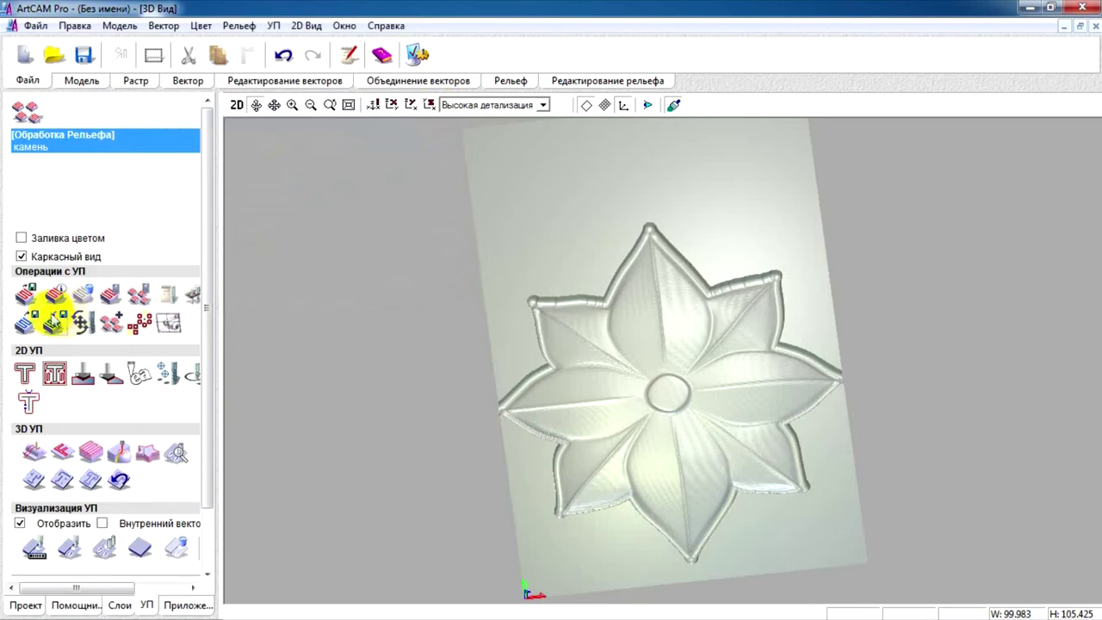